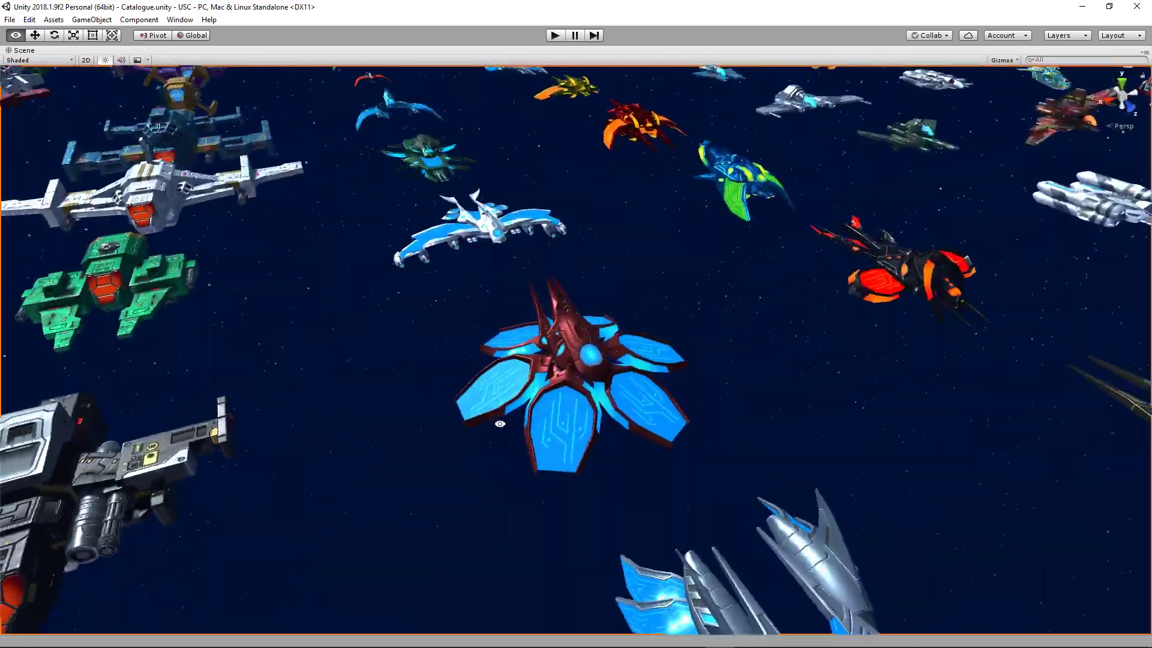
Examine the alien, cargo and capital spaceships in the Catalogue scene from different angles
left_click_drag(502, 424, 368, 424, "alt")
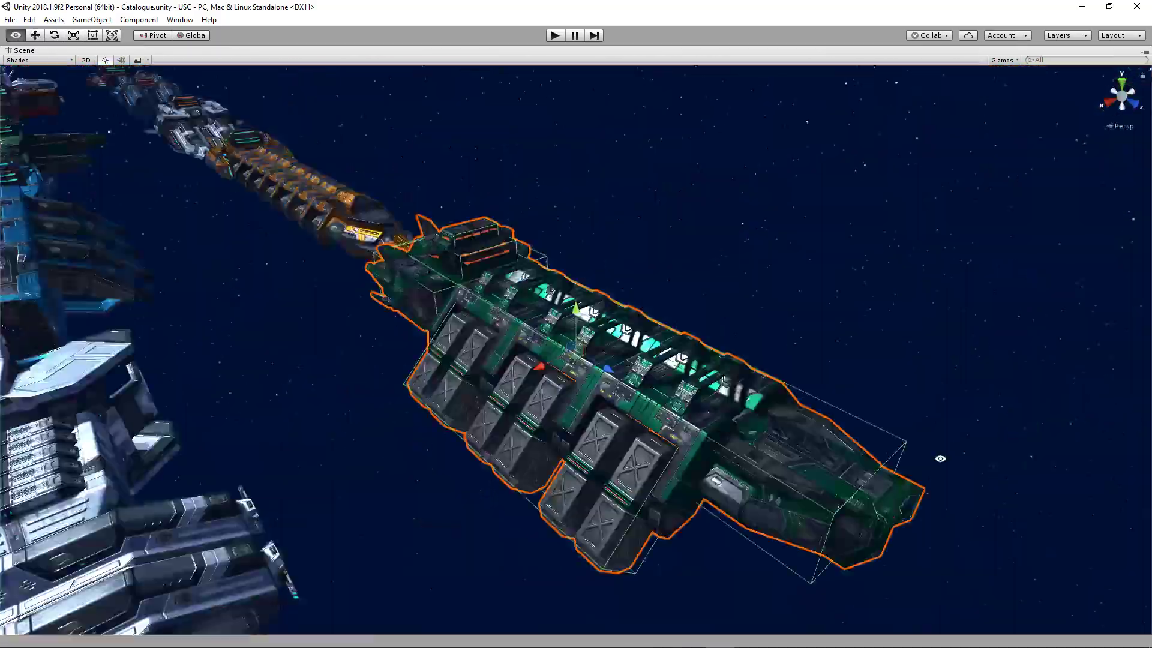
left_click_drag(939, 463, 672, 419, "alt")
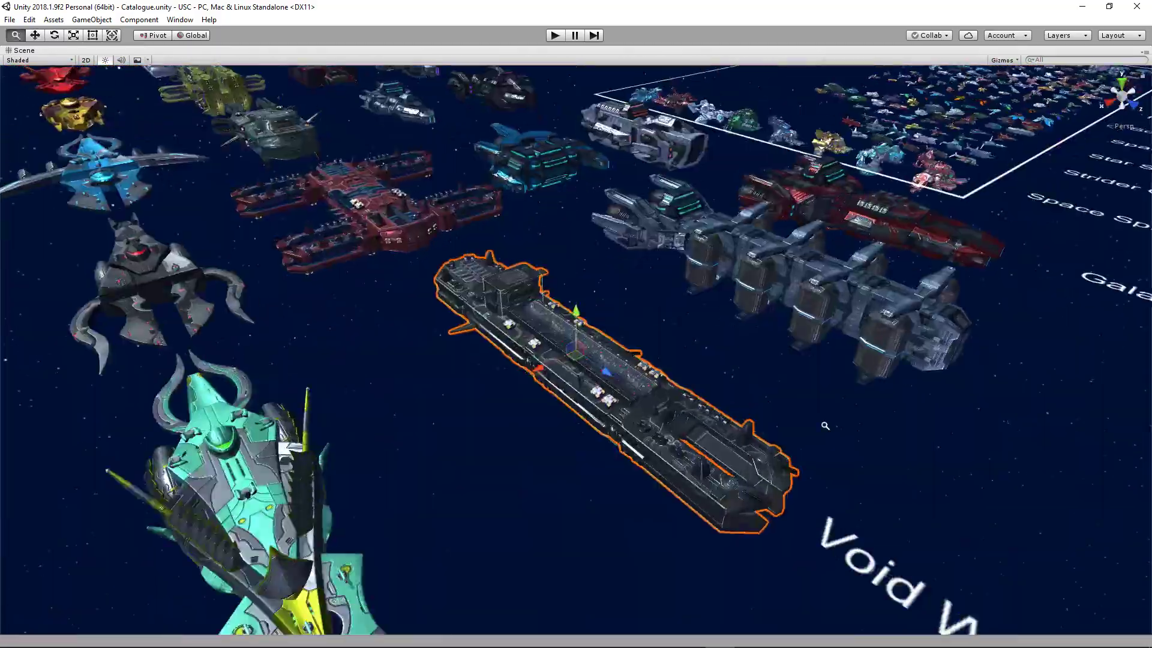
left_click_drag(823, 423, 670, 365, "alt")
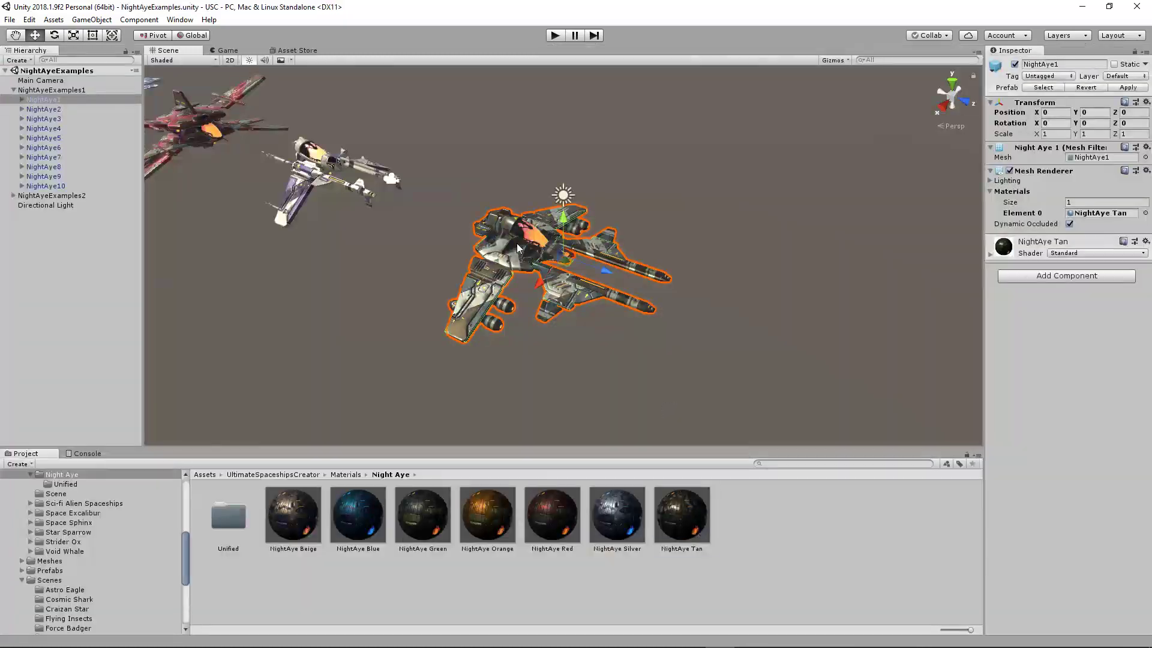
Apply the NightAye Green, NightAye Blue and NightAye Beige materials one after another to the NightAye1 ship
left_click_drag(418, 514, 510, 258)
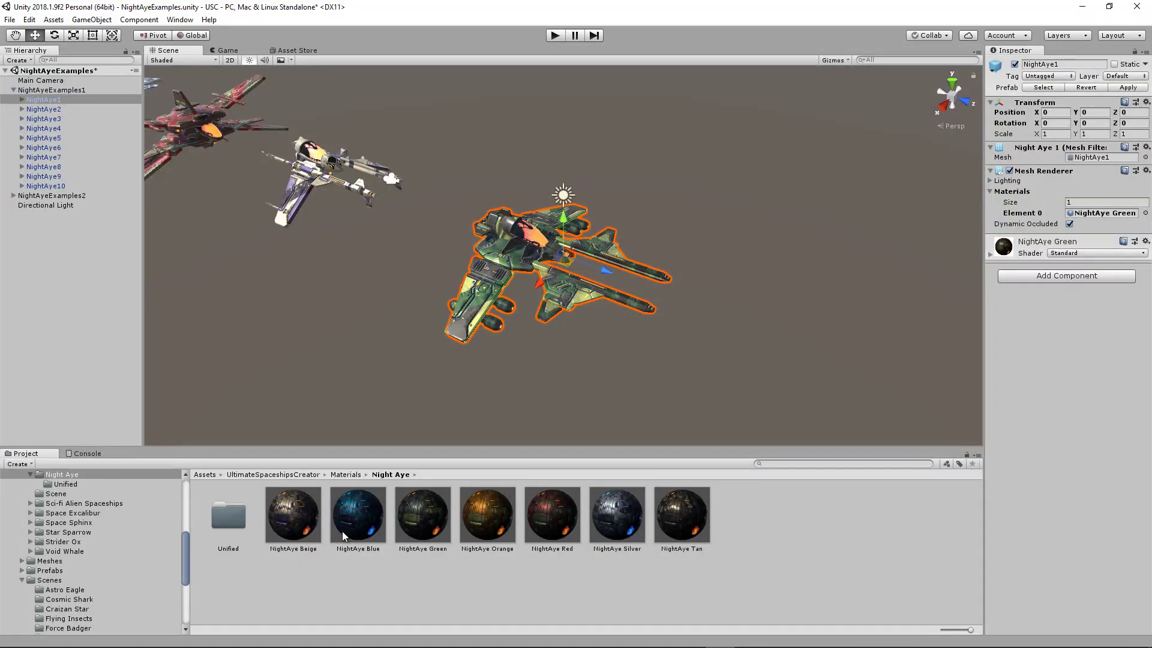
left_click_drag(343, 532, 510, 258)
left_click_drag(284, 507, 504, 258)
Open the Unified materials folder and apply NightAye Blue, Green, Grey and Red in turn to the NightAye1 ship
double_click(230, 517)
left_click_drag(230, 517, 510, 258)
left_click_drag(317, 504, 510, 258)
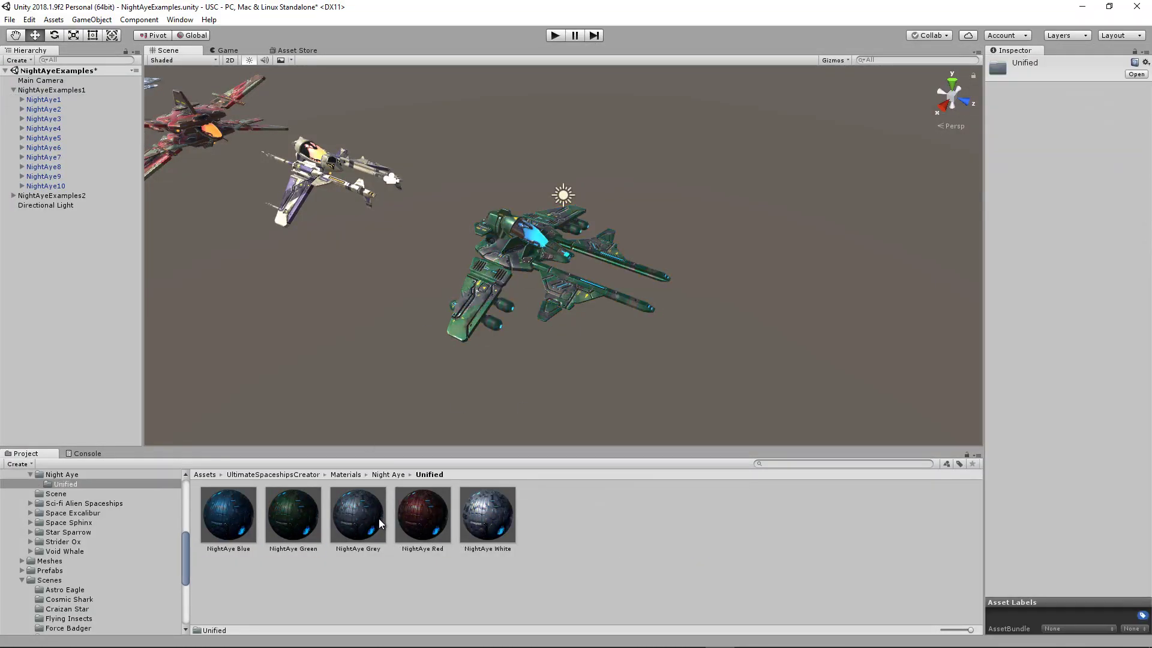
left_click_drag(358, 514, 510, 258)
left_click_drag(422, 514, 509, 258)
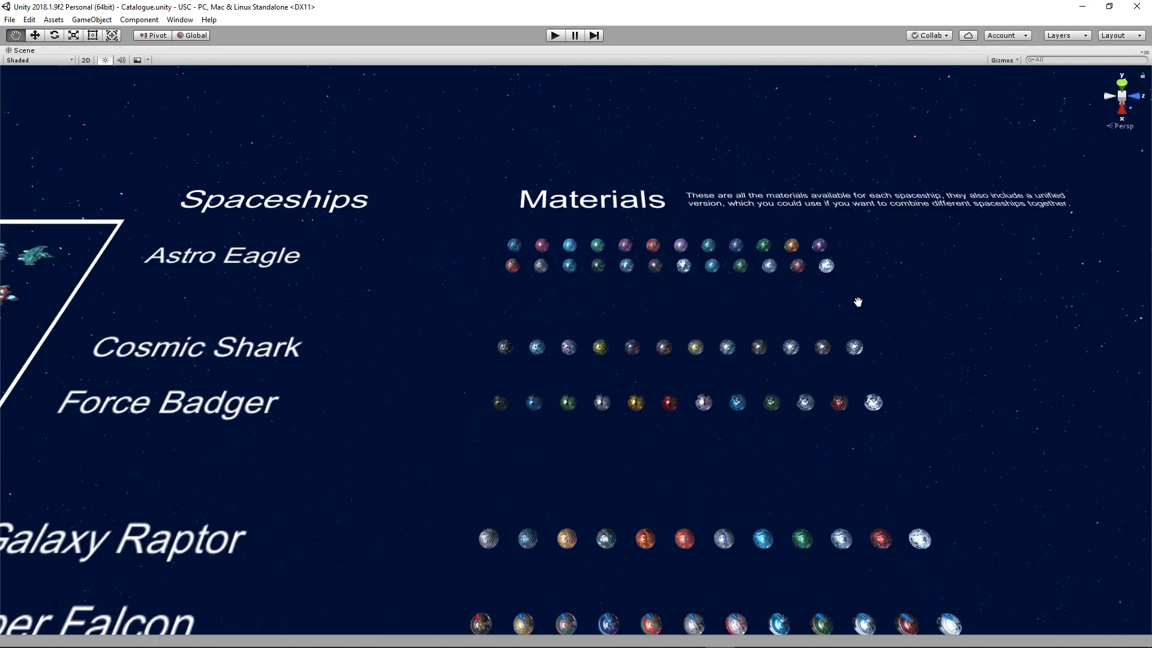
Examine the Catalogue's materials overview and the AllModules scene's module rows, kitbash groups and material spheres
scroll(858, 302, "down", 15)
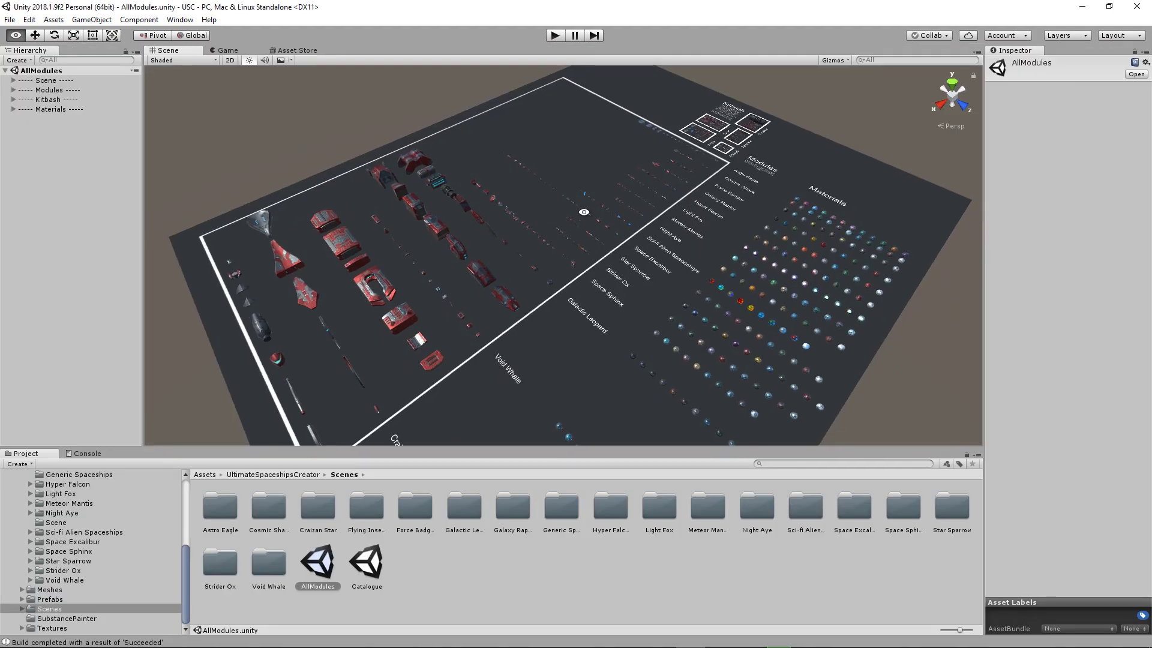
left_click_drag(584, 212, 545, 275, "alt")
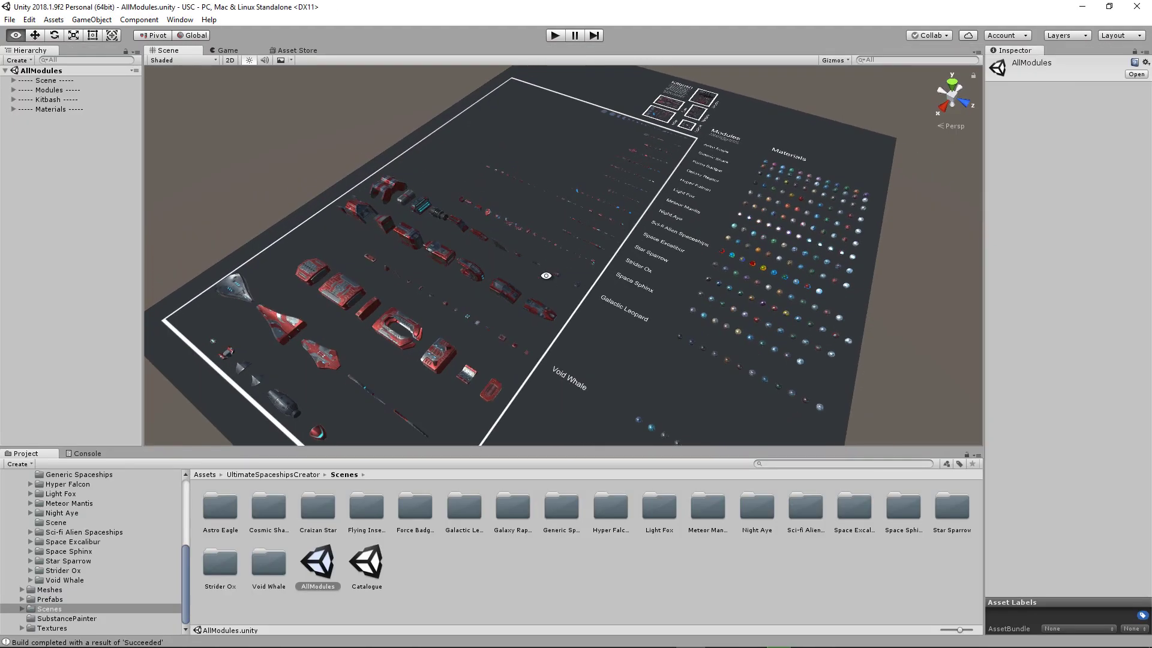
scroll(630, 254, "up", 10)
left_click_drag(630, 254, 577, 221, "alt")
middle_click_drag(577, 221, 594, 327, "alt")
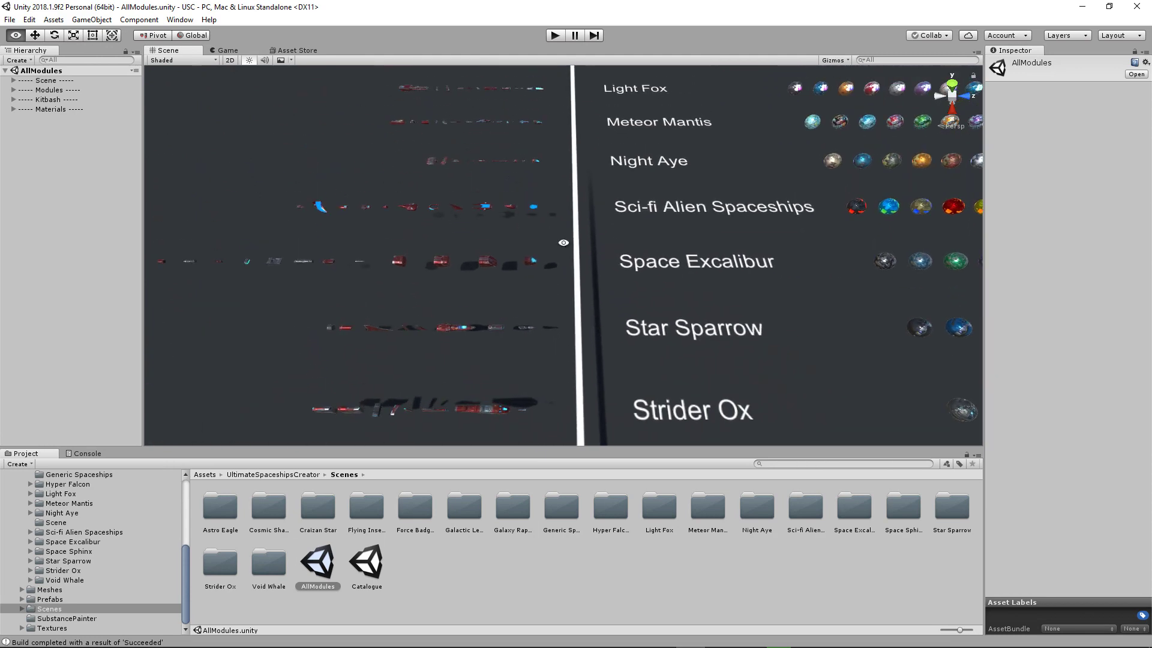
middle_click_drag(520, 184, 503, 280, "alt")
right_click_drag(504, 281, 668, 262, "alt")
middle_click_drag(668, 263, 663, 408, "alt")
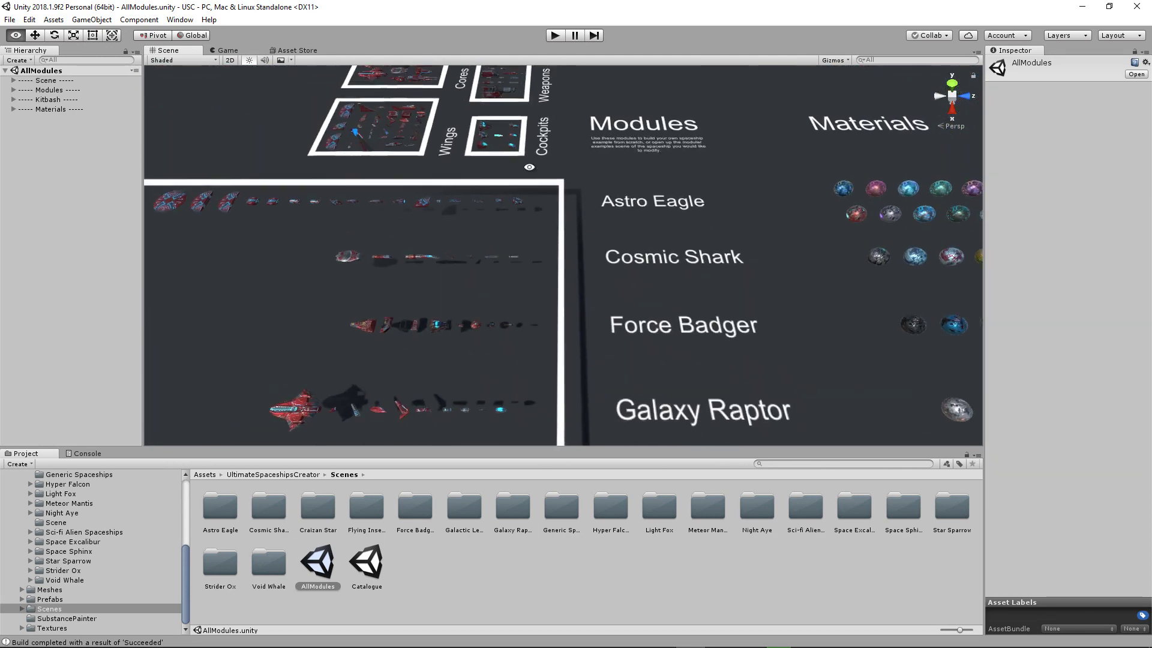
left_click_drag(530, 168, 452, 254, "alt")
middle_click_drag(452, 255, 496, 304, "alt")
left_click_drag(496, 303, 420, 288, "alt")
right_click_drag(420, 288, 1095, 337, "alt")
left_click_drag(936, 336, 884, 327, "alt")
middle_click_drag(885, 327, 877, 277, "alt")
Move the green modular Night Aye ship's two long spikes and their attached small wings back under the hull and slightly upward
key("shift+space")
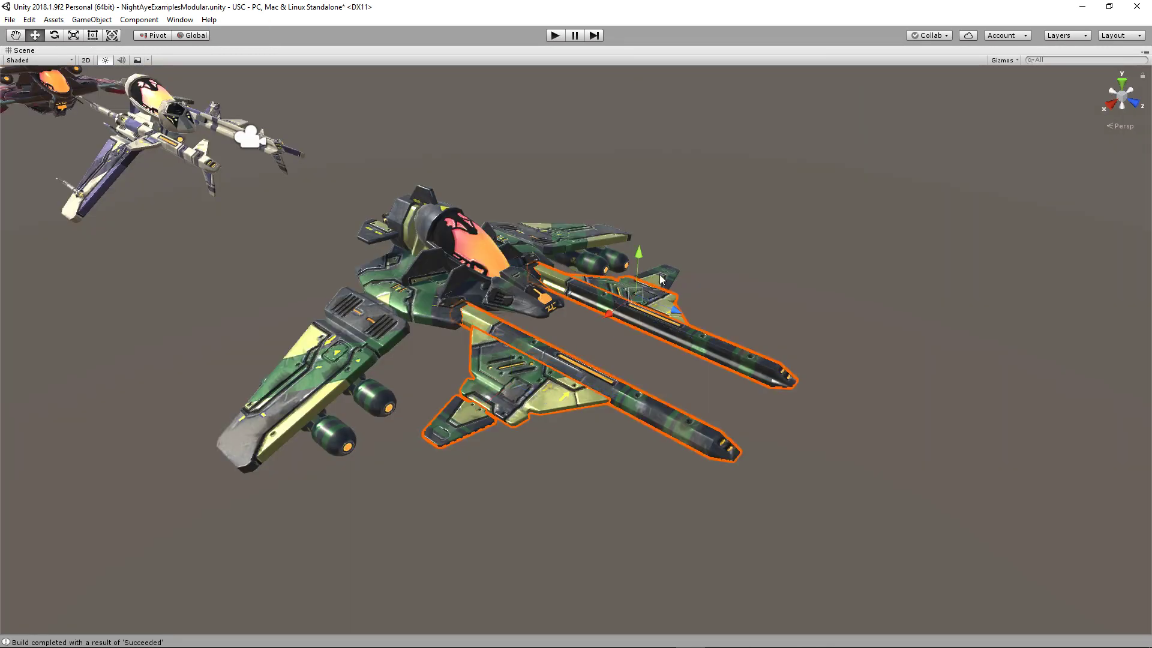
left_click_drag(676, 311, 563, 267)
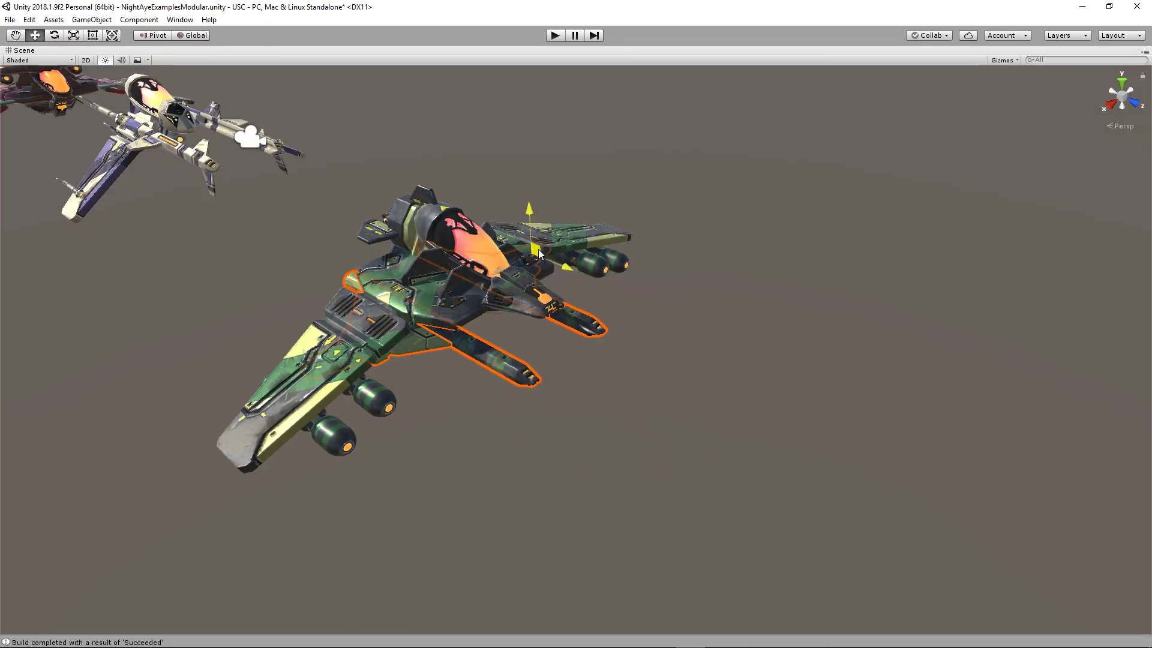
left_click_drag(528, 213, 528, 195)
Try scaling the large wing of the green modular Night Aye ship and undo the scaling
left_click(398, 381)
double_click(344, 367)
key("r")
left_click_drag(306, 366, 357, 361)
key("ctrl+z")
left_click(566, 240, "shift")
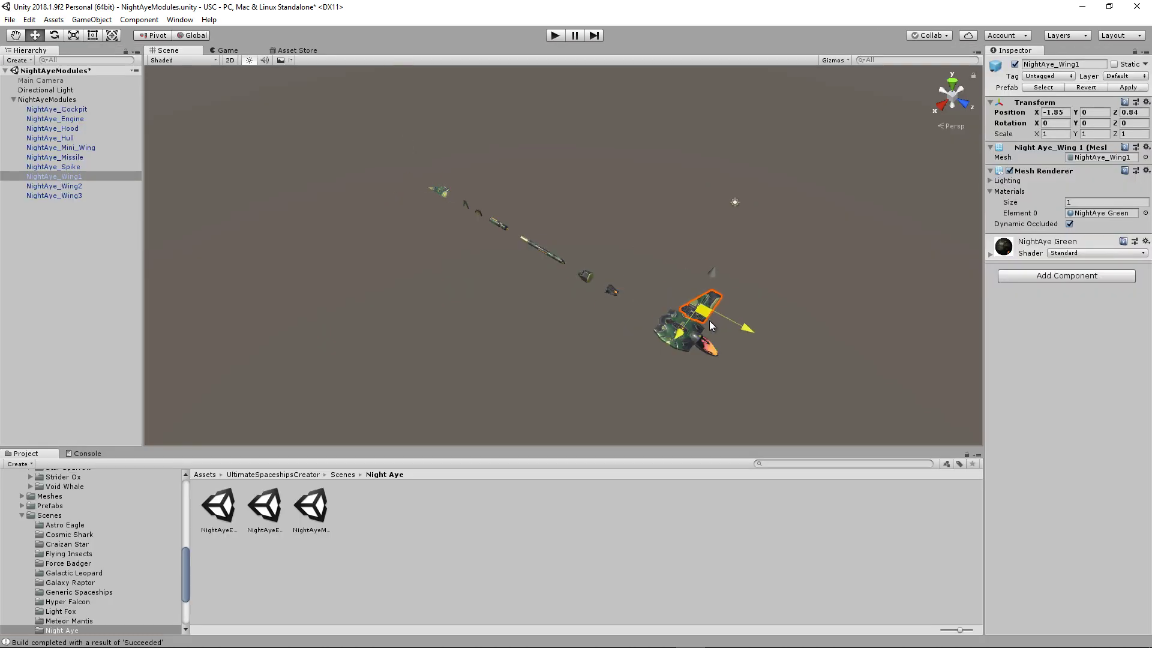
Focus on NightAye_Wing1 in the NightAyeModules scene and reposition it beside the hull, undoing one trial adjustment
key("f")
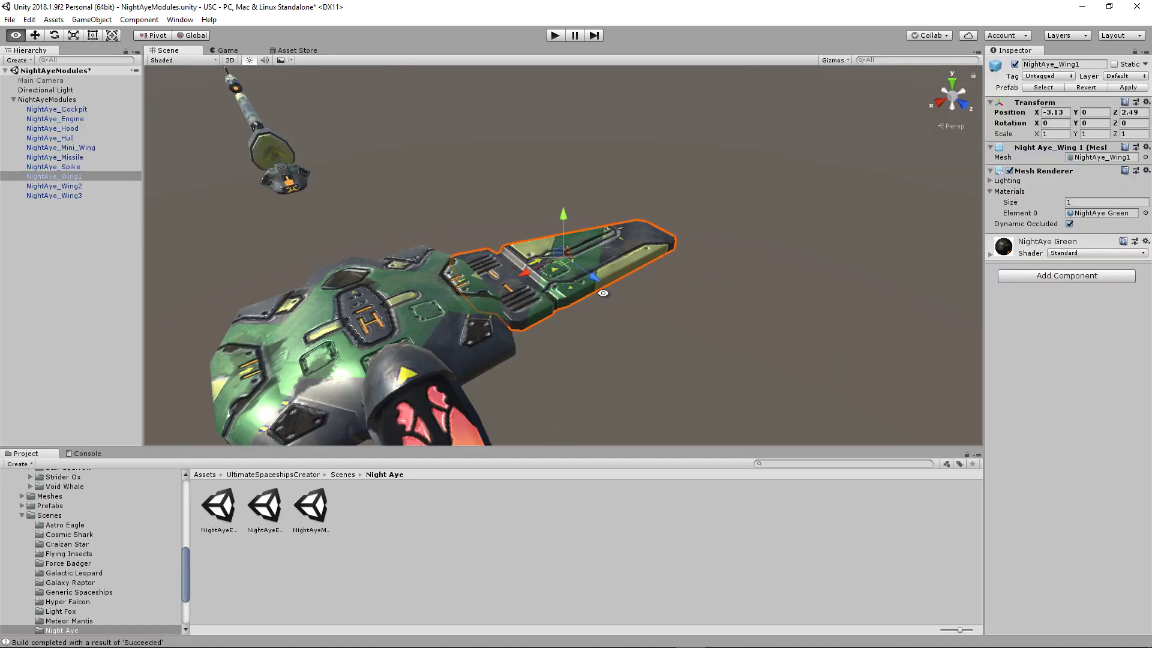
left_click_drag(550, 221, 524, 251)
left_click_drag(549, 291, 613, 283)
key("ctrl+z")
key("w")
left_click_drag(556, 249, 757, 245)
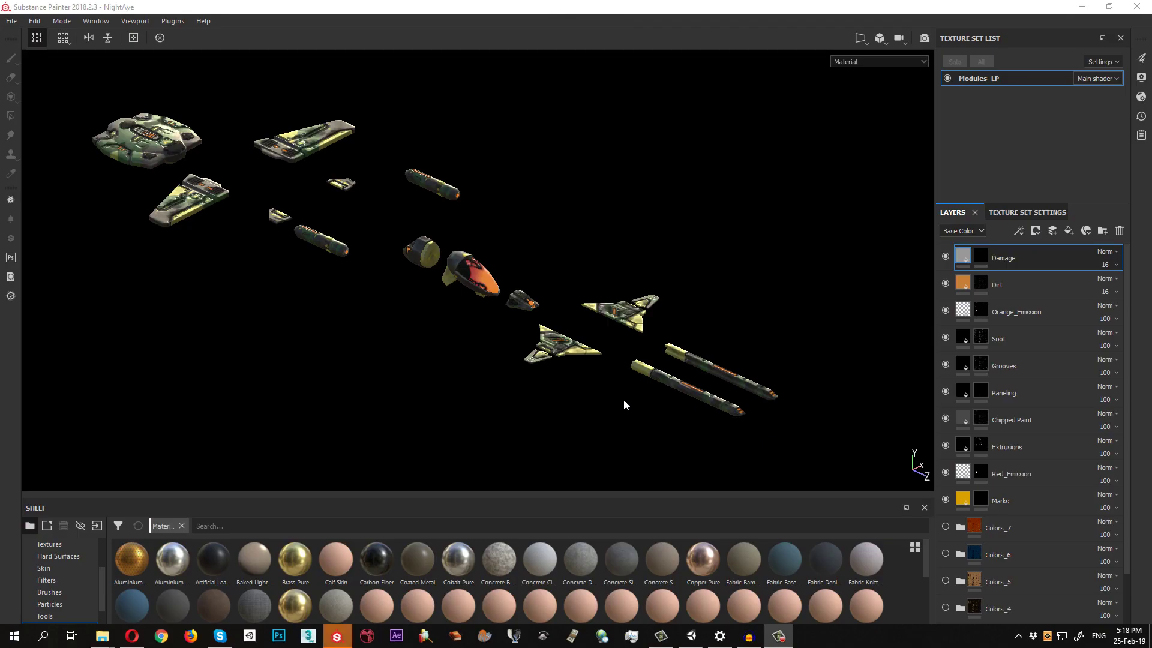
Switch to the NightAye project in Substance Painter and toggle the visibility of the Orange_Emission, Soot and Grooves layers
scroll(624, 398, "up", 5)
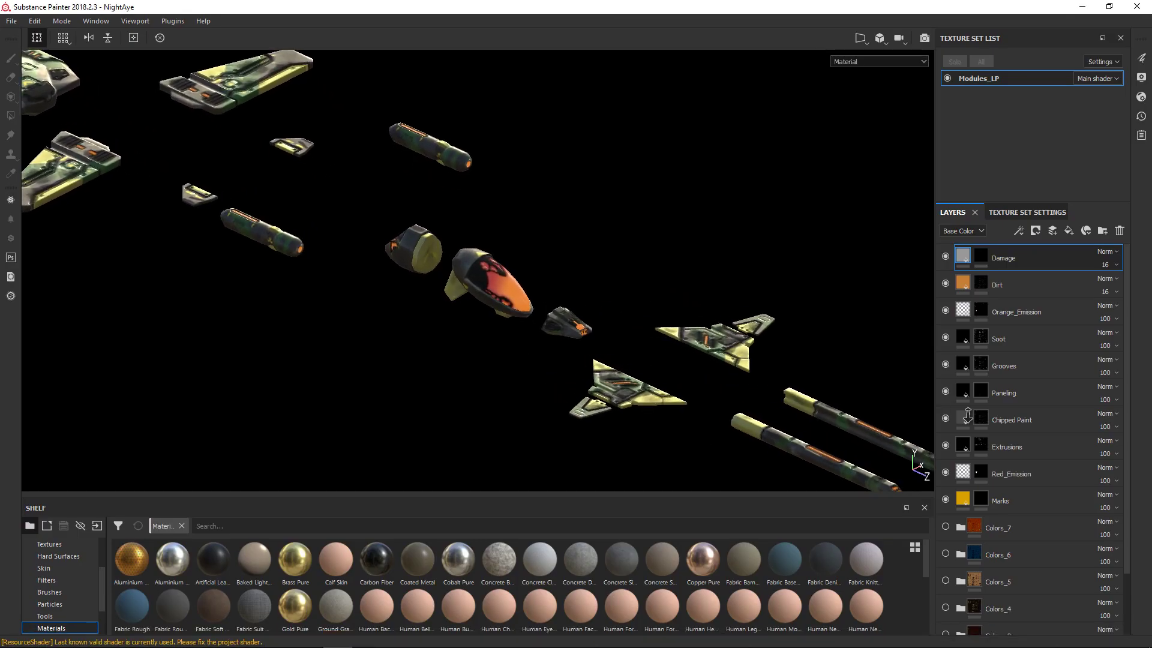
left_click(946, 310)
left_click(946, 338)
left_click(946, 365)
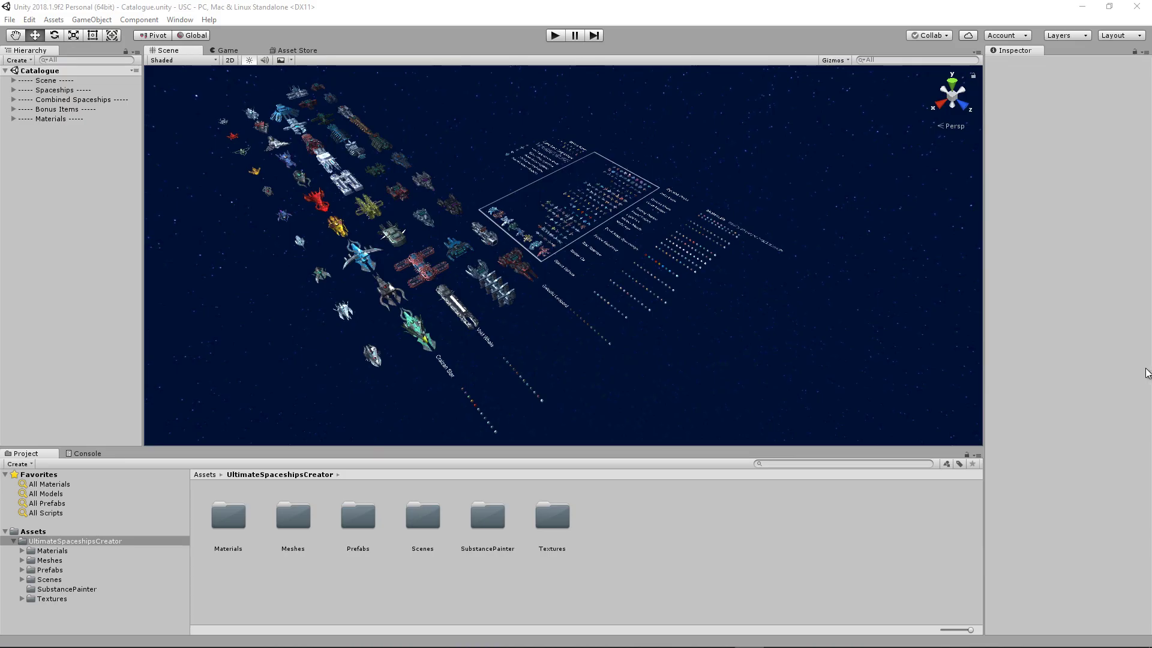
Examine the Catalogue scene's rows of ship examples, family names and materials from Galactic Leopard up to Cosmic Shark
right_click_drag(566, 272, 730, 222, "alt")
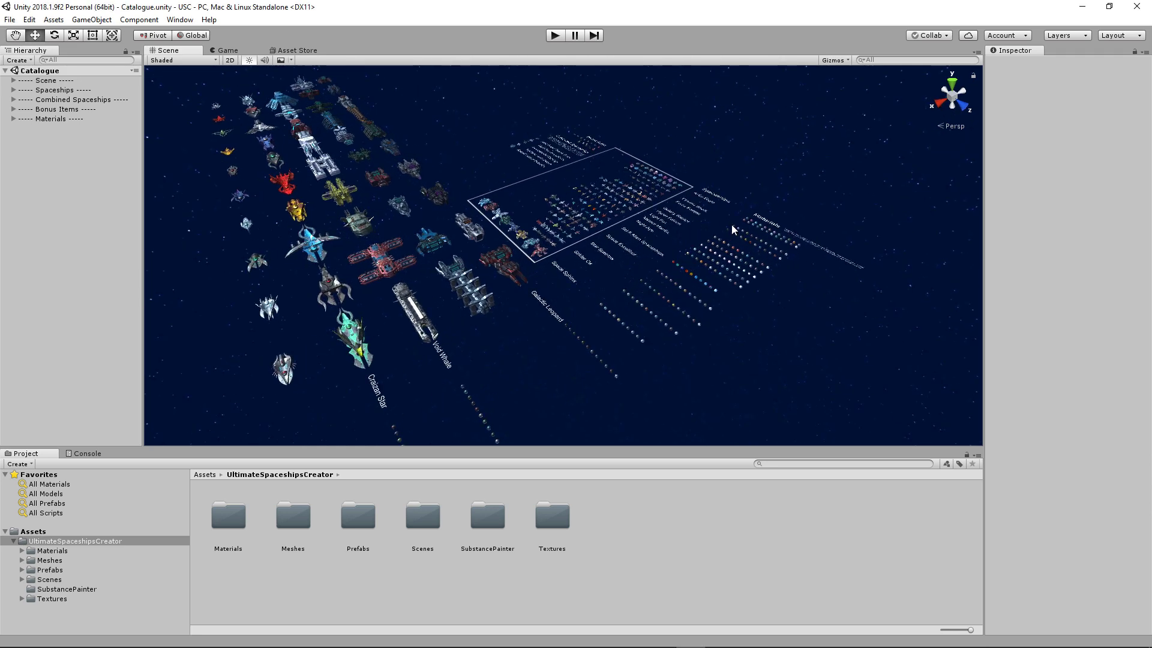
key("shift+space")
left_click_drag(724, 256, 899, 362, "alt")
right_click_drag(754, 244, 966, 318, "alt")
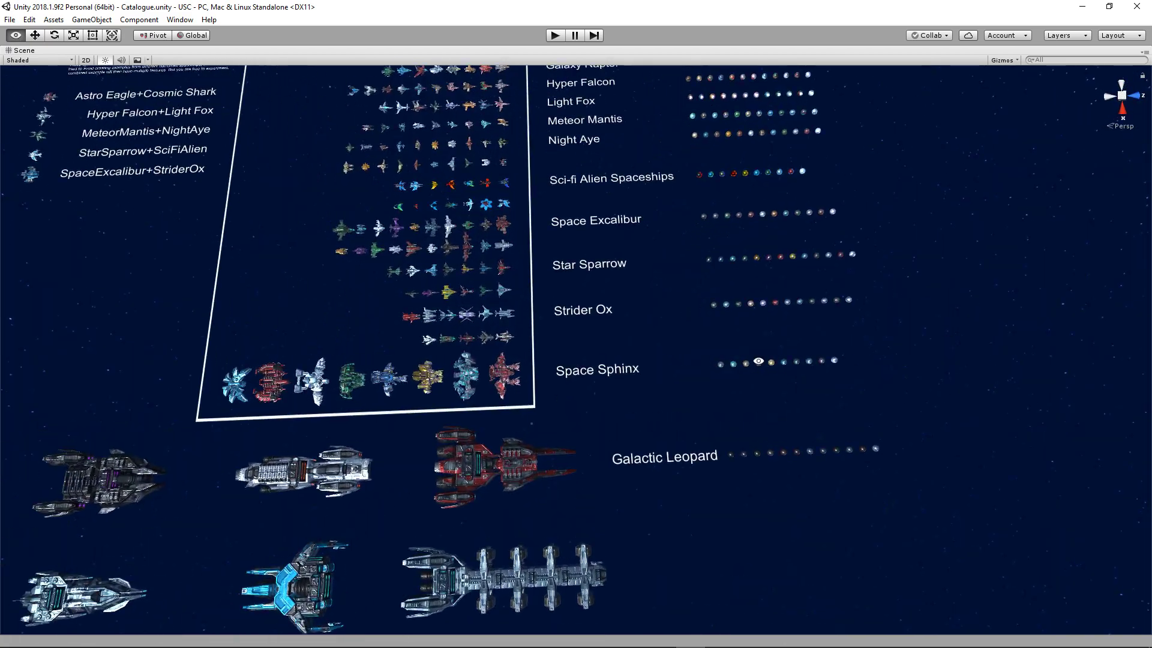
middle_click_drag(643, 376, 594, 314, "alt")
right_click_drag(678, 314, 885, 415, "alt")
left_click_drag(885, 416, 722, 454, "alt")
middle_click_drag(581, 271, 620, 432, "alt")
middle_click_drag(628, 184, 614, 408, "alt")
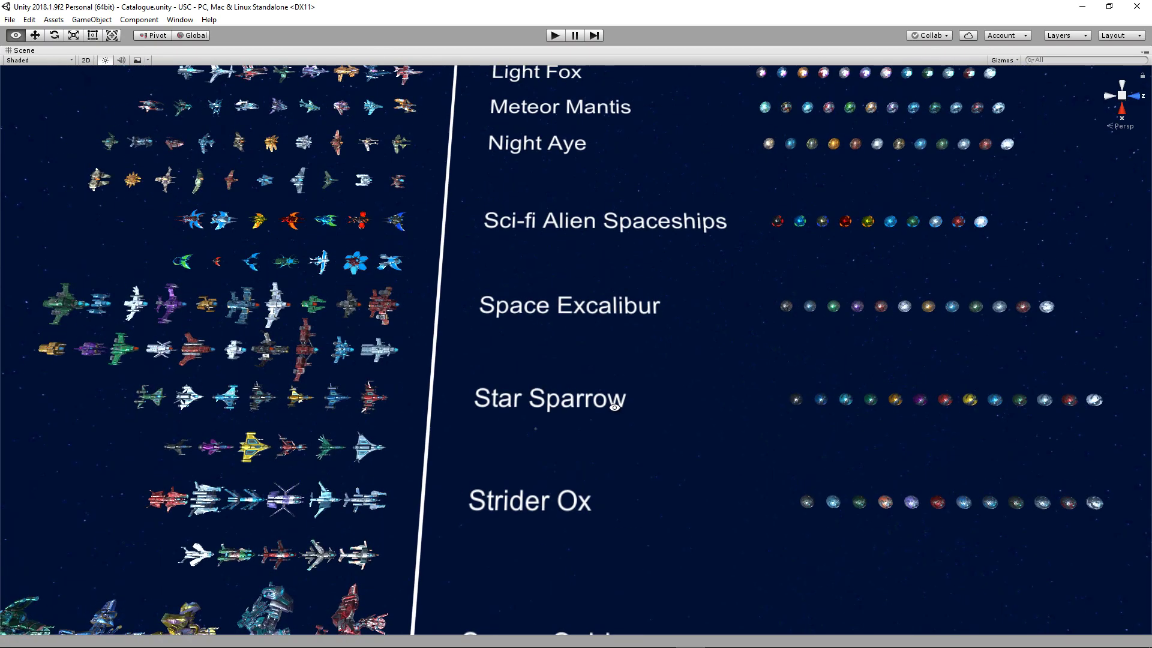
middle_click_drag(597, 151, 594, 384, "alt")
middle_click_drag(505, 175, 530, 305, "alt")
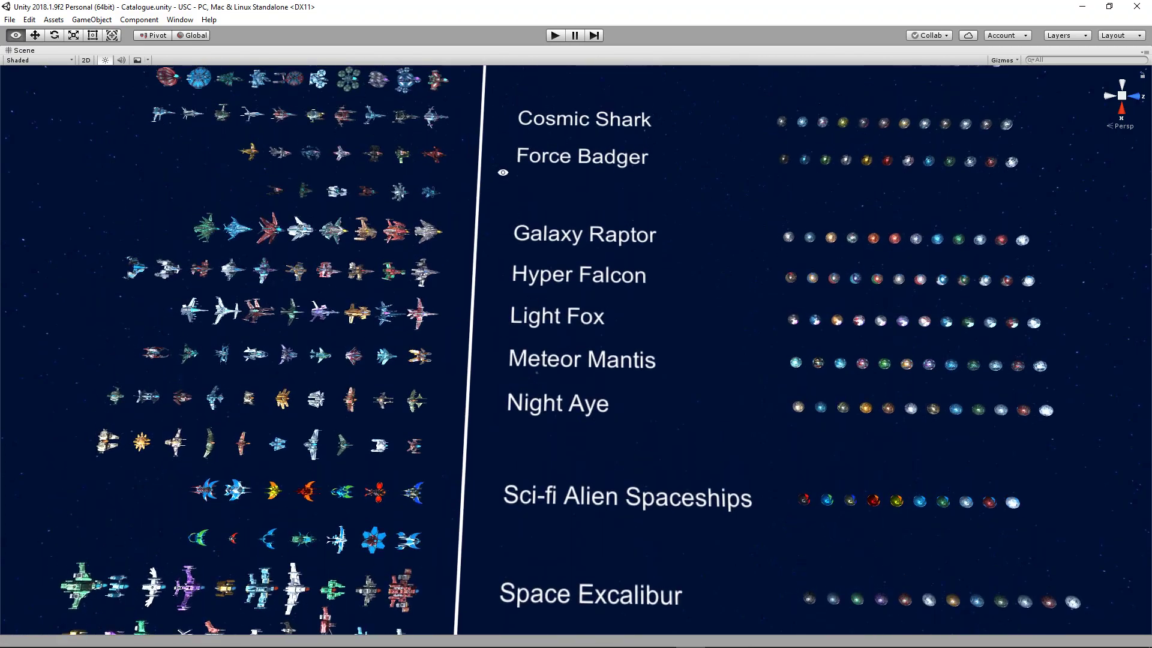
Examine the ship examples between the Galaxy Raptor and Sci-fi Alien Spaceships rows up close
right_click_drag(534, 287, 852, 337, "alt")
left_click_drag(664, 291, 592, 303, "alt")
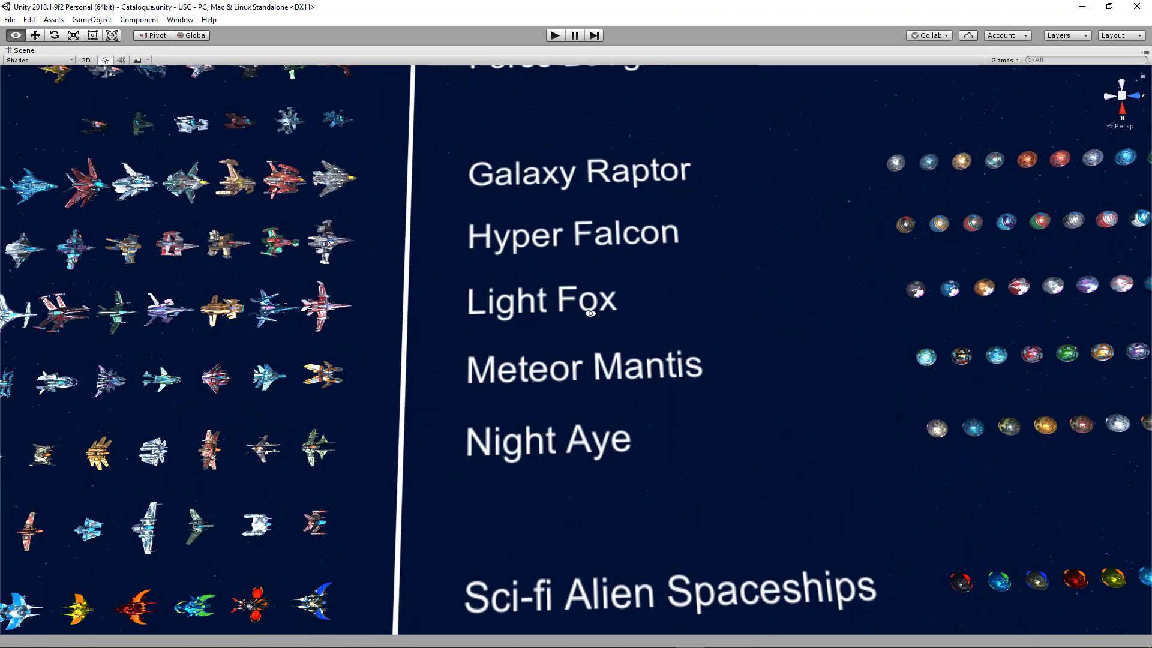
middle_click_drag(613, 303, 937, 270, "alt")
left_click_drag(836, 404, 828, 400, "alt")
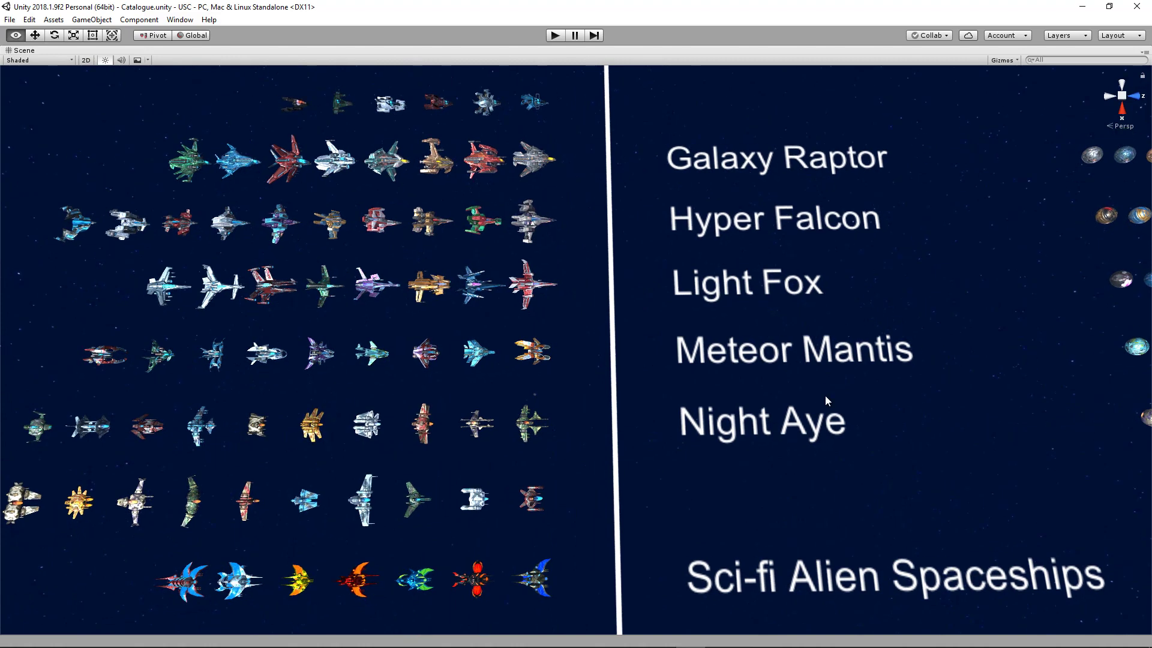
Restore the full editor layout and inspect the Night Aye materials folder and its Unified subfolder, collapsing Materials when finished
key("shift+space")
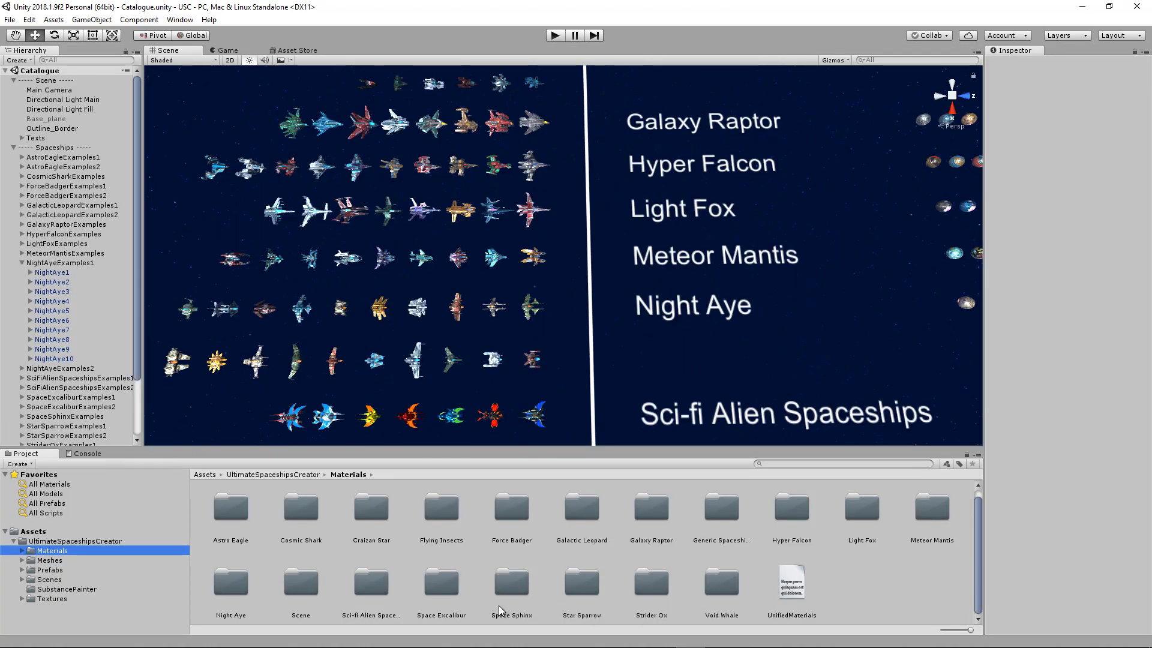
double_click(231, 586)
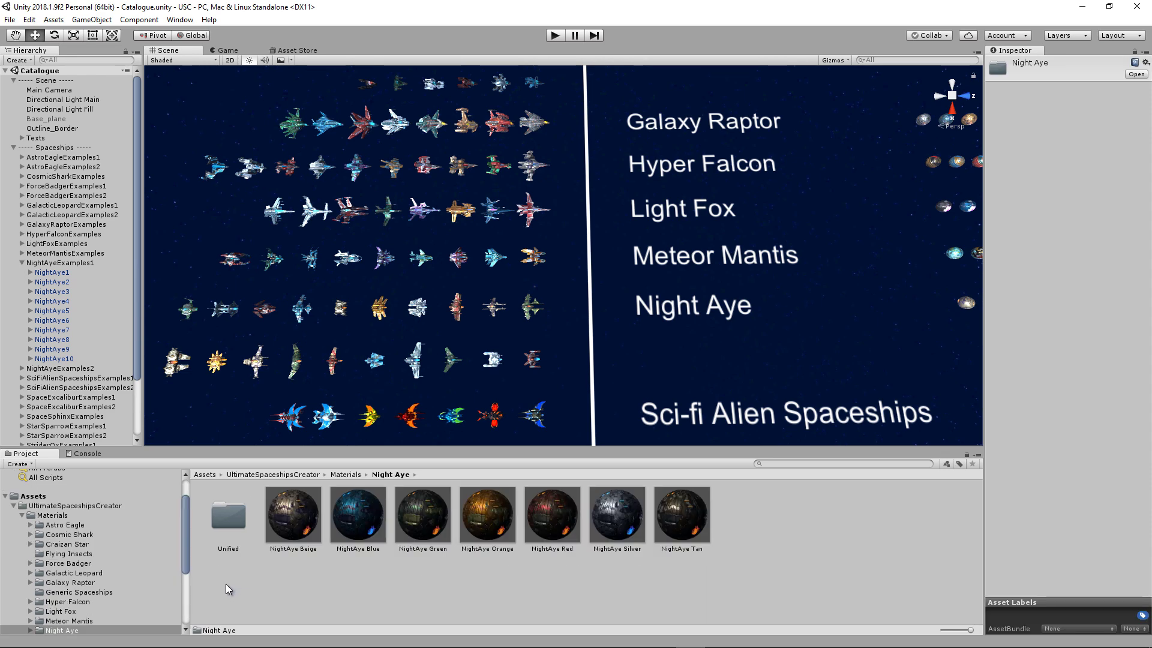
double_click(229, 526)
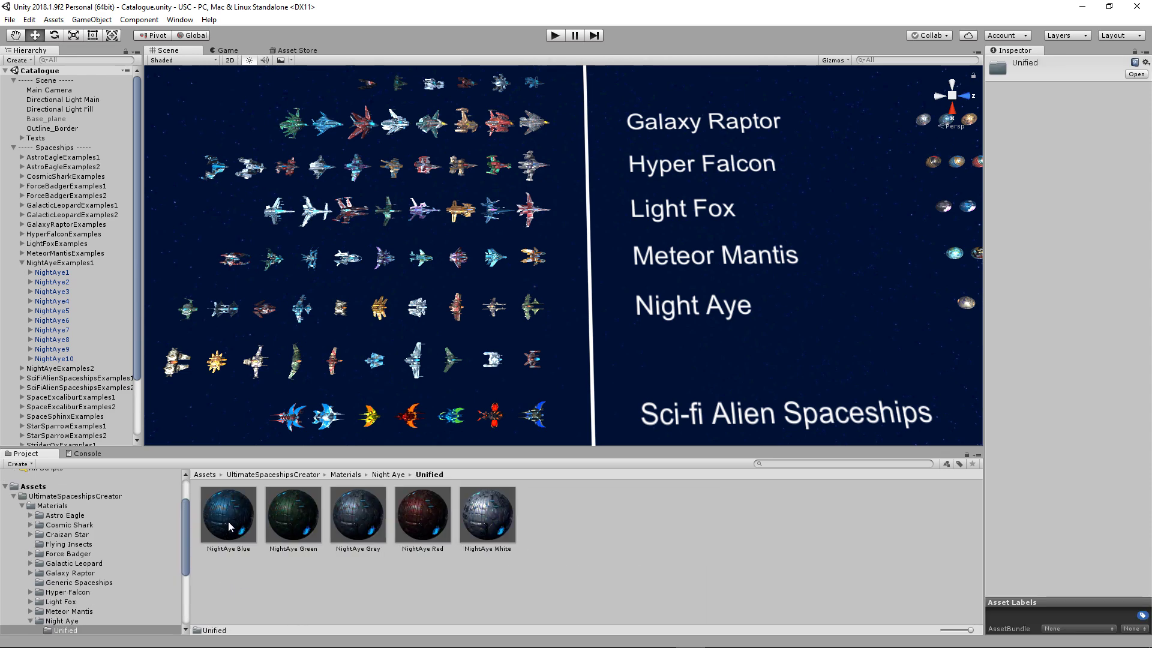
left_click(46, 622)
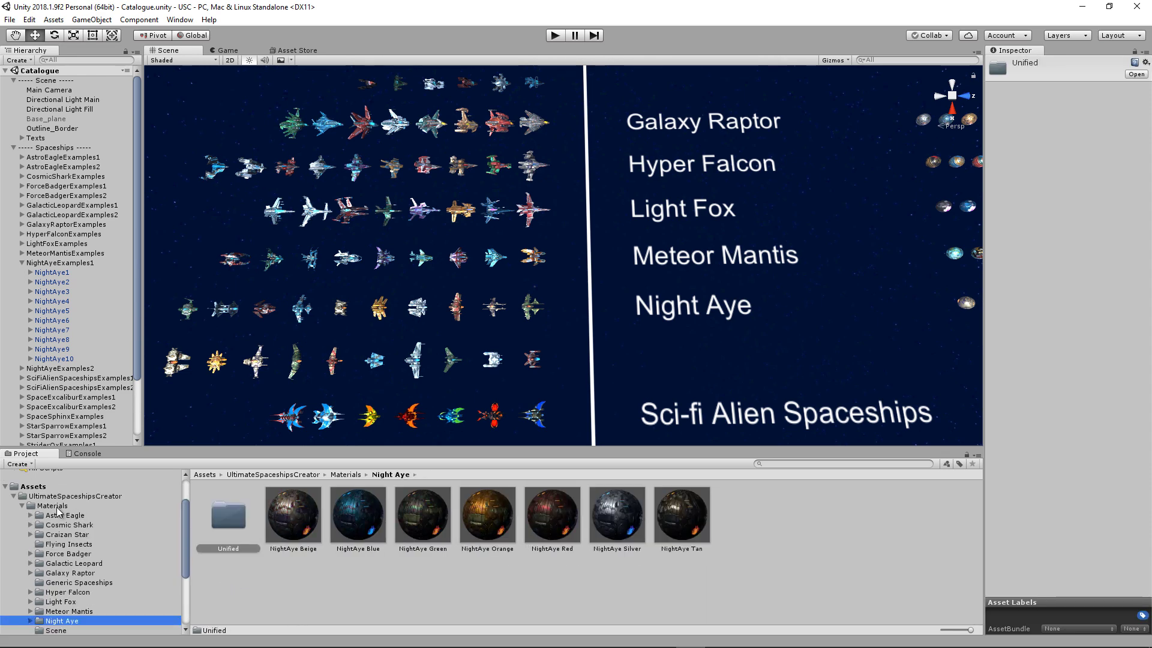
scroll(59, 510, "down", 3)
left_click(23, 473)
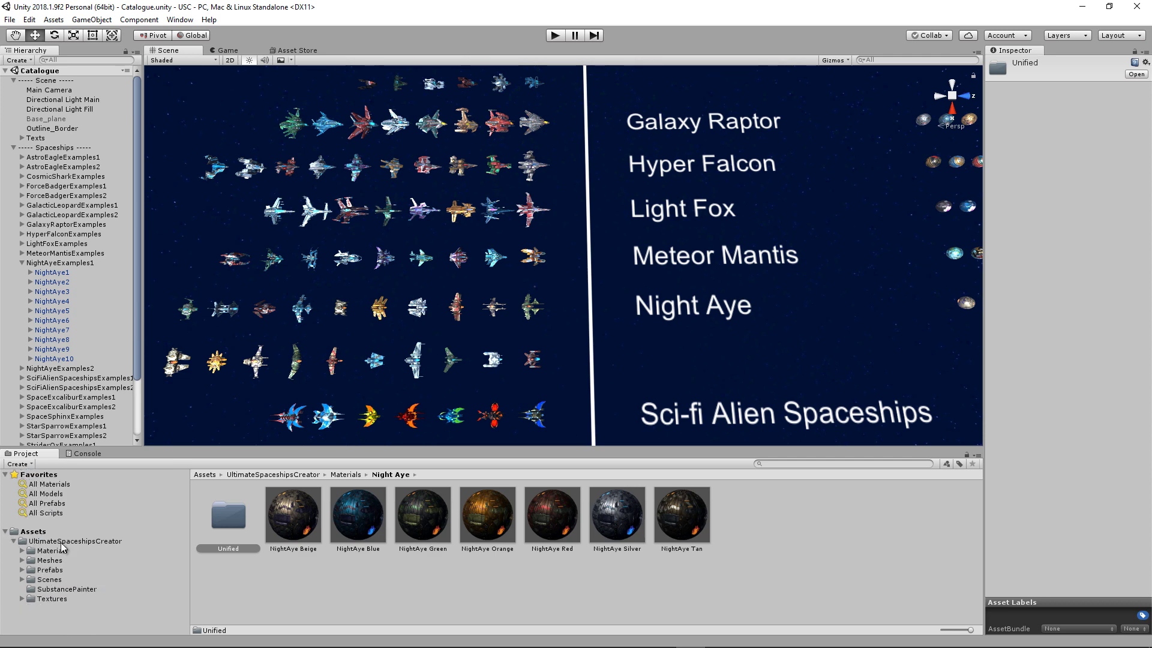
Inspect the Night Aye folder inside Meshes and collapse the Meshes folder tree
left_click(29, 560)
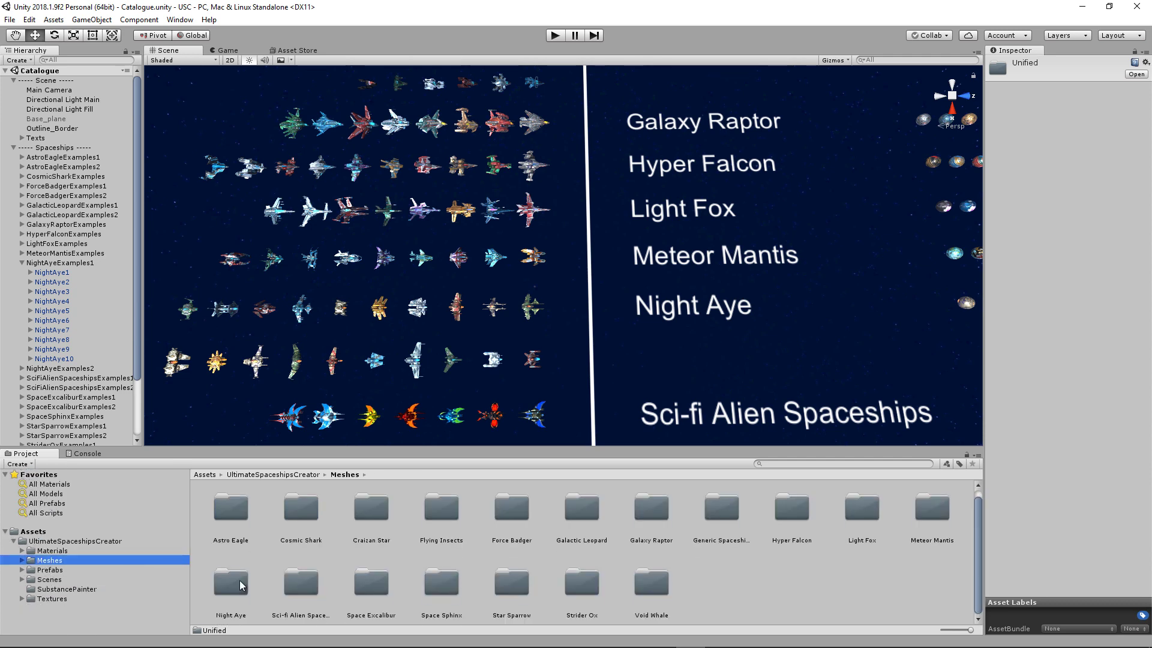
double_click(232, 582)
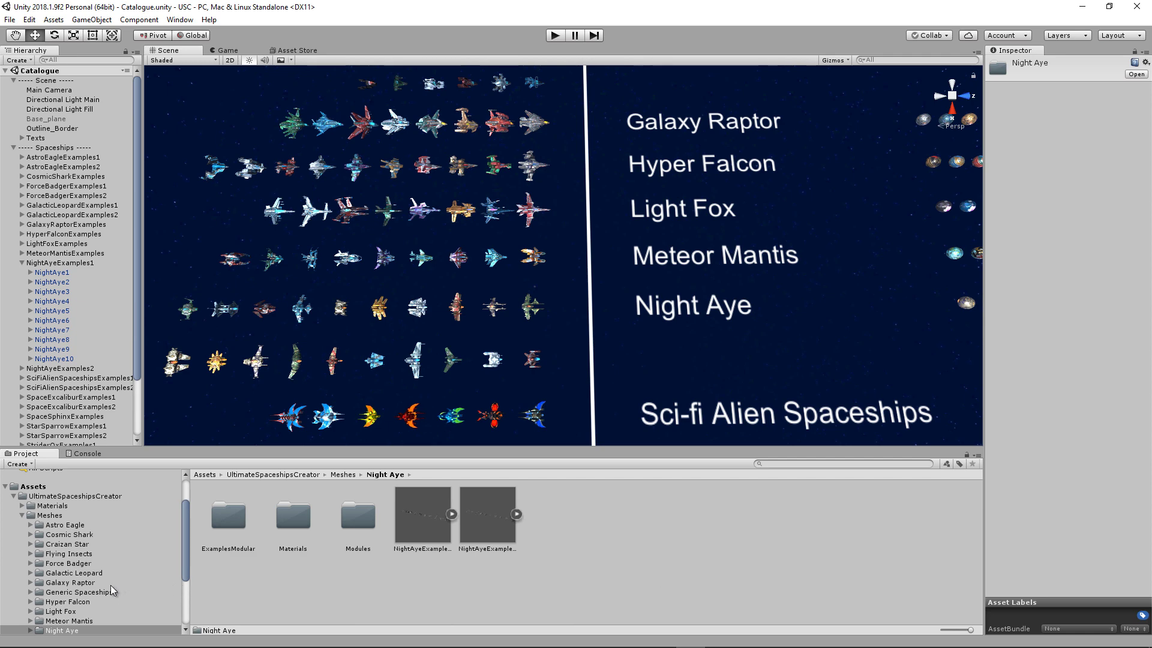
scroll(65, 594, "down", 3)
left_click(22, 480)
Inspect the Night Aye folder inside Textures and collapse the Textures folder tree
left_click(51, 597)
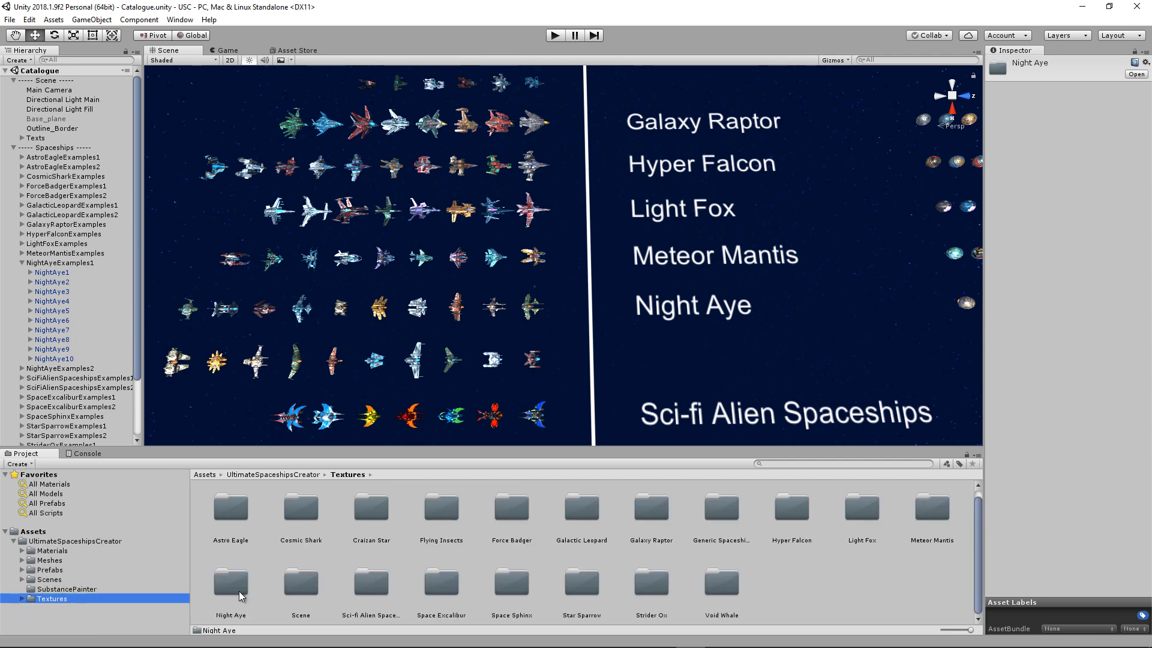
double_click(239, 592)
left_click(23, 507)
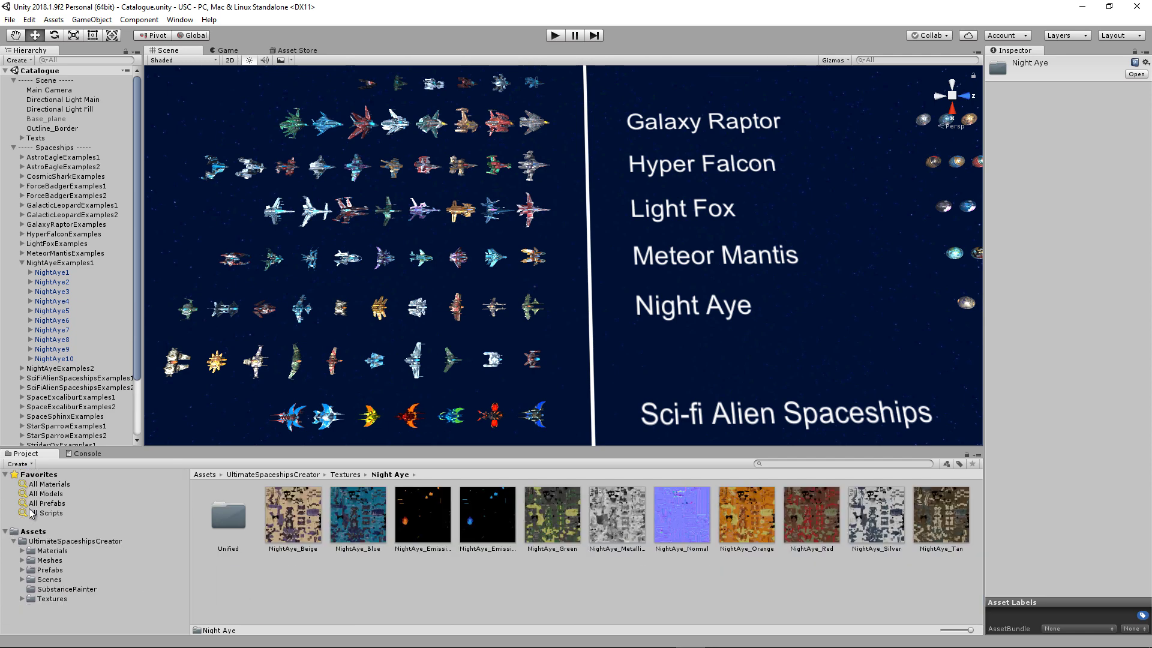
Open the Night Aye folder inside Scenes with the project browser maximized
left_click(50, 579)
left_click(232, 585)
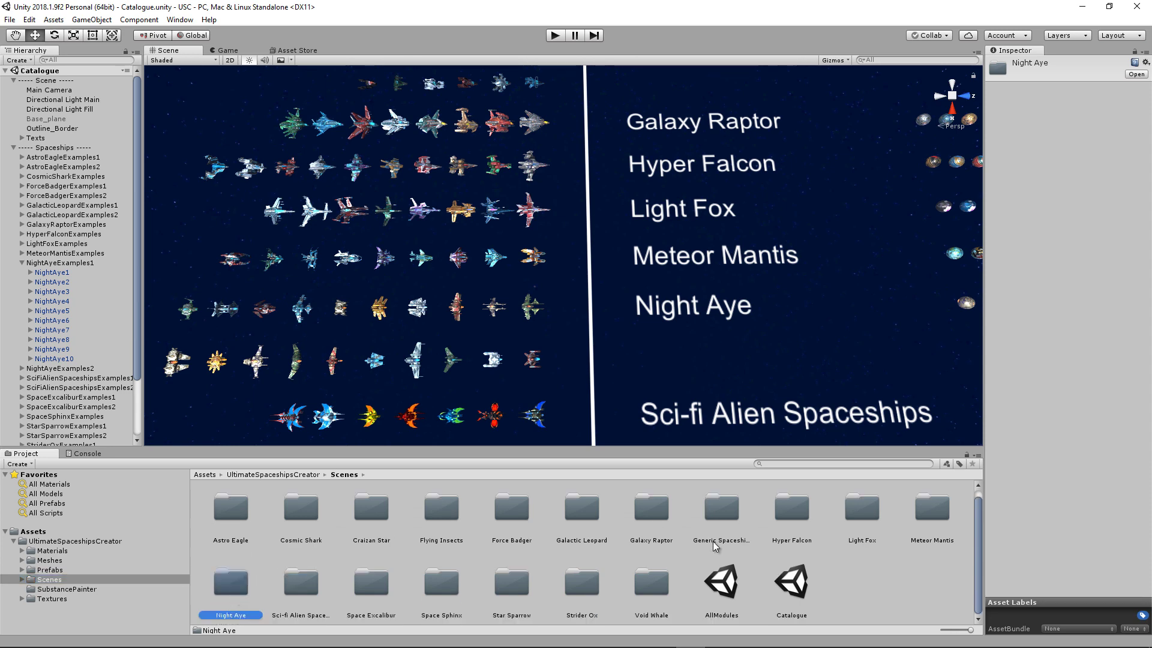
key("shift+space")
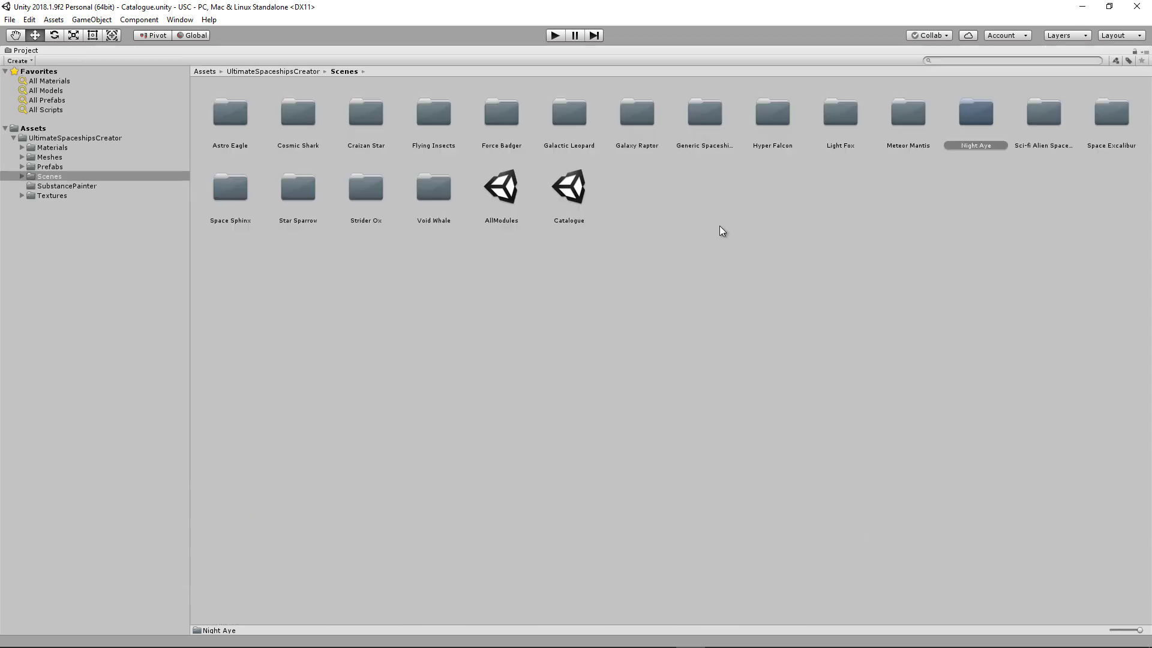
double_click(974, 114)
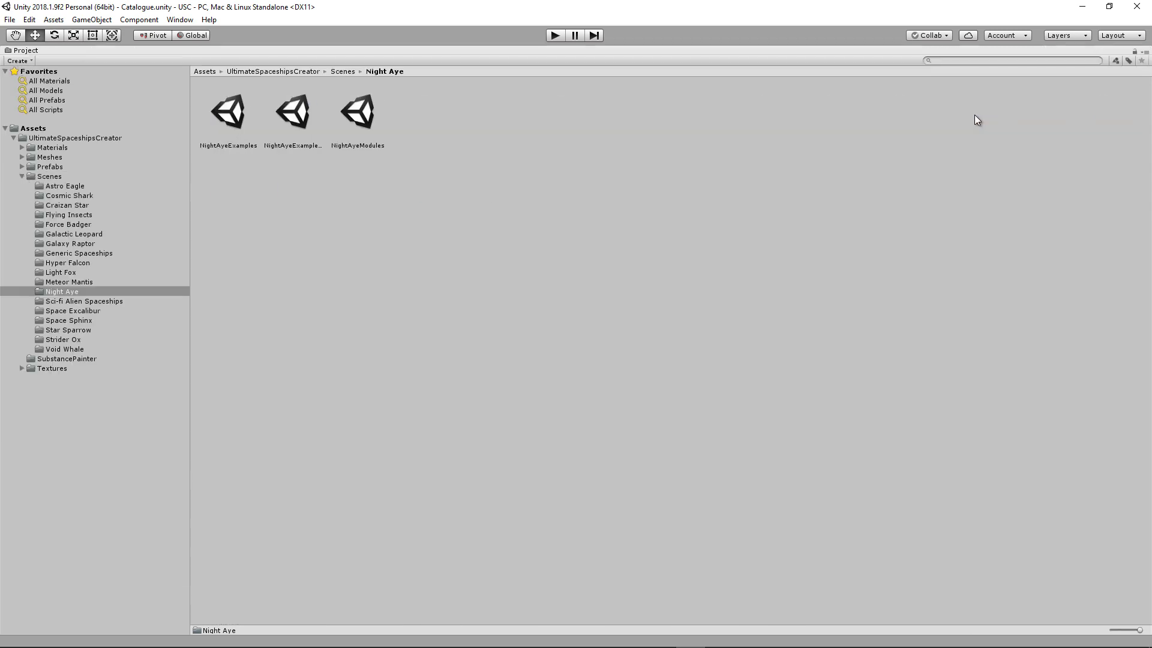
Restore the full editor layout, open the NightAyeExamples scene and frame the NightAyeExamples1 ships for viewing
key("shift+space")
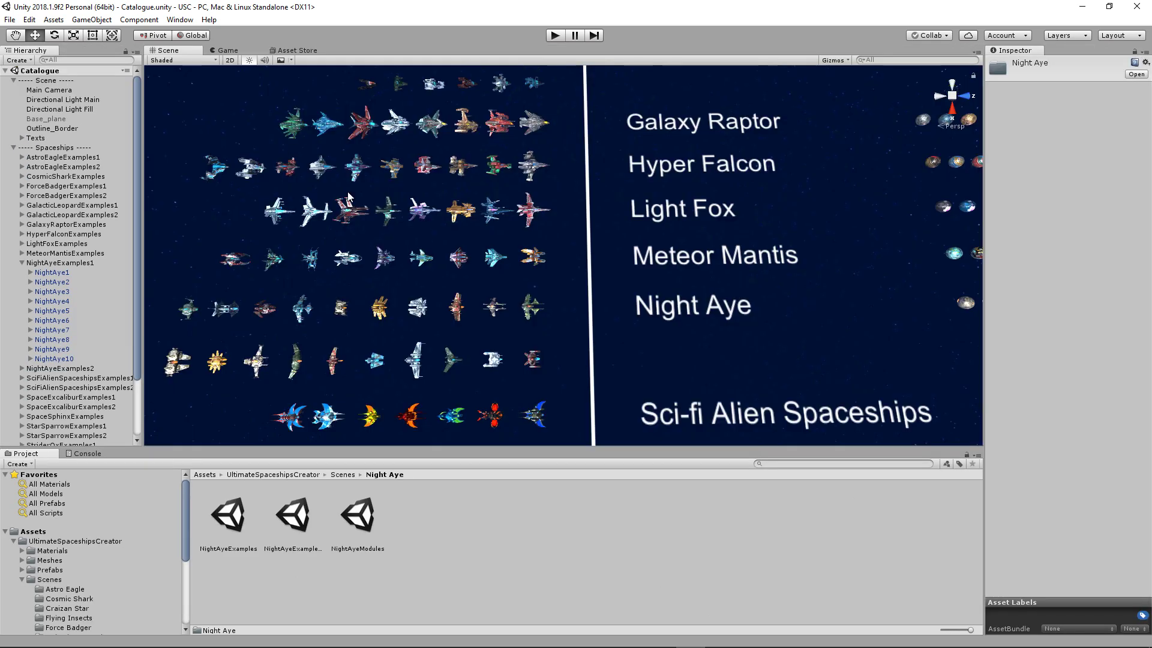
double_click(237, 523)
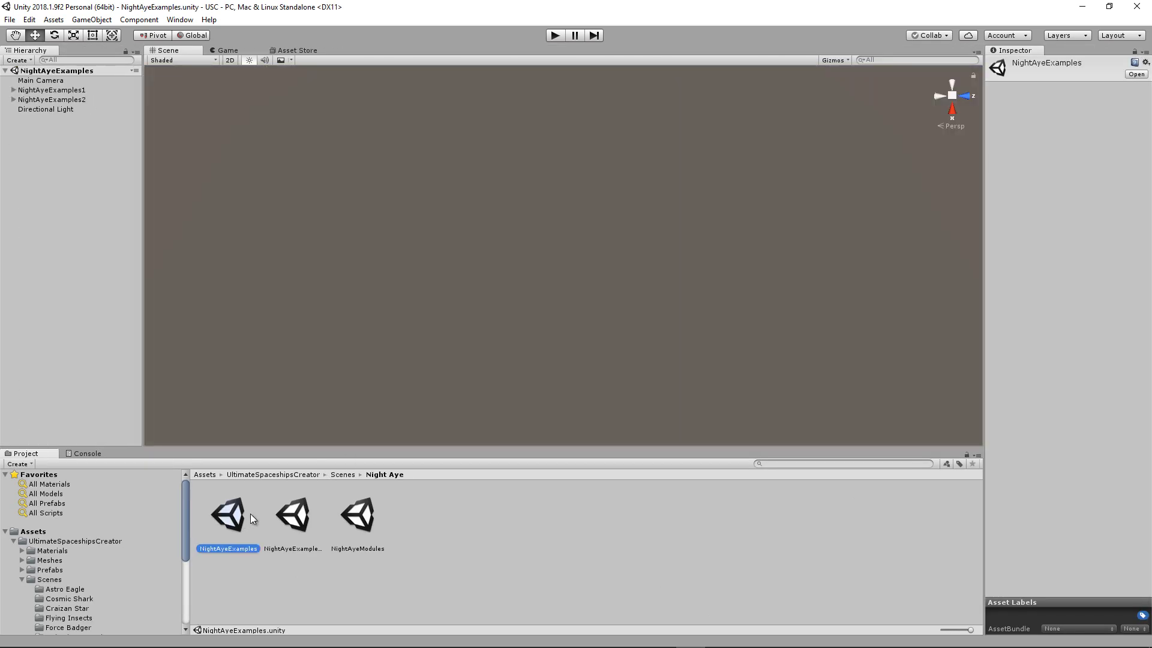
double_click(67, 91)
left_click_drag(744, 414, 615, 288, "alt")
right_click_drag(672, 300, 776, 314, "alt")
middle_click_drag(776, 313, 714, 240, "alt")
mouse_move(846, 279)
right_mouse_down("alt")
mouse_move(860, 282)
mouse_move(827, 282)
right_mouse_up("alt")
Step through the individual ships grouped under NightAyeExamples1
left_click(827, 282)
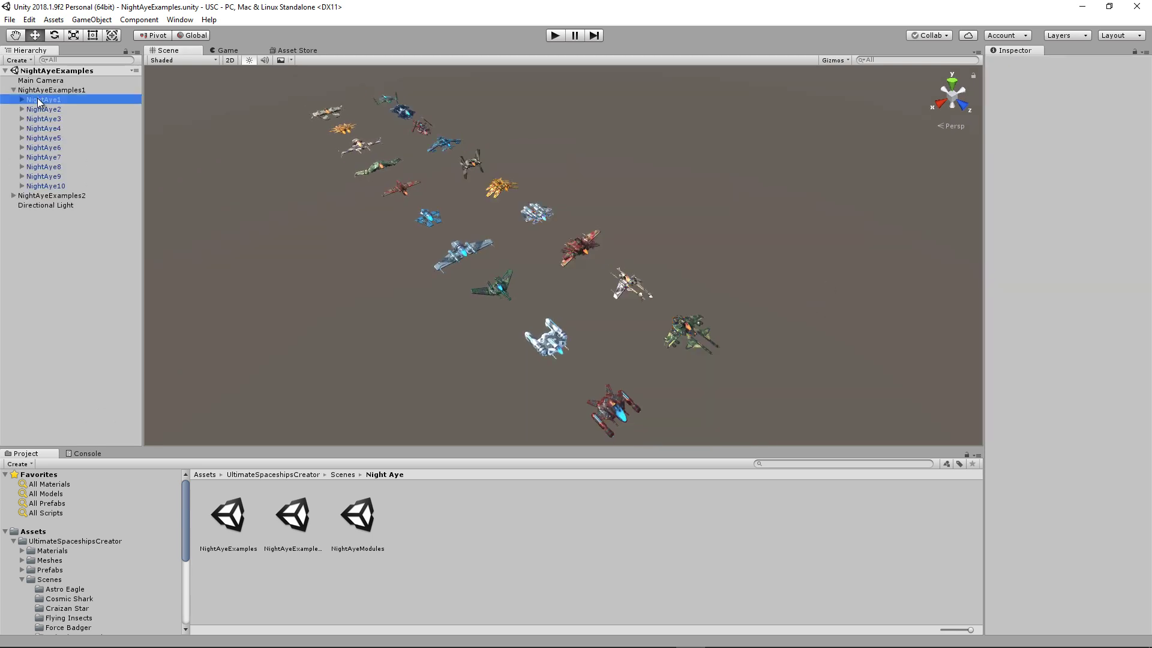
key("Down")
key("Down")
key("Down")
key("Down")
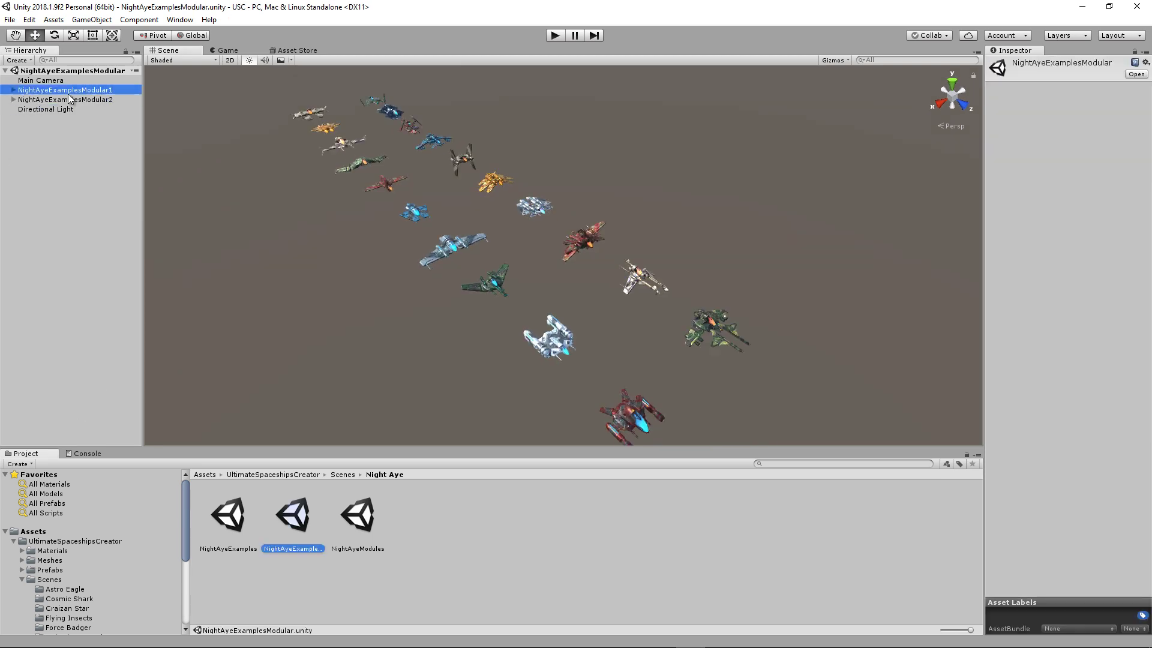
In the NightAyeExamplesModular scene, expand NightAyeExamplesModular1, frame its NightAye1 ship and list that ship's parts
double_click(67, 90)
left_click(14, 90)
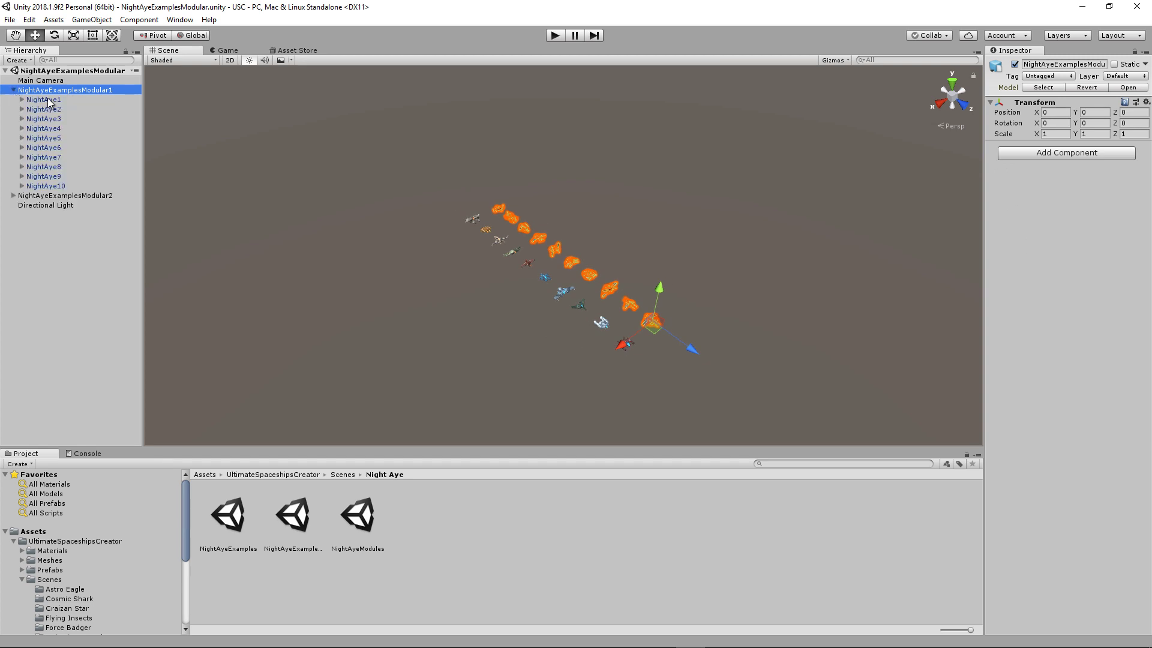
double_click(48, 100)
left_click(22, 99)
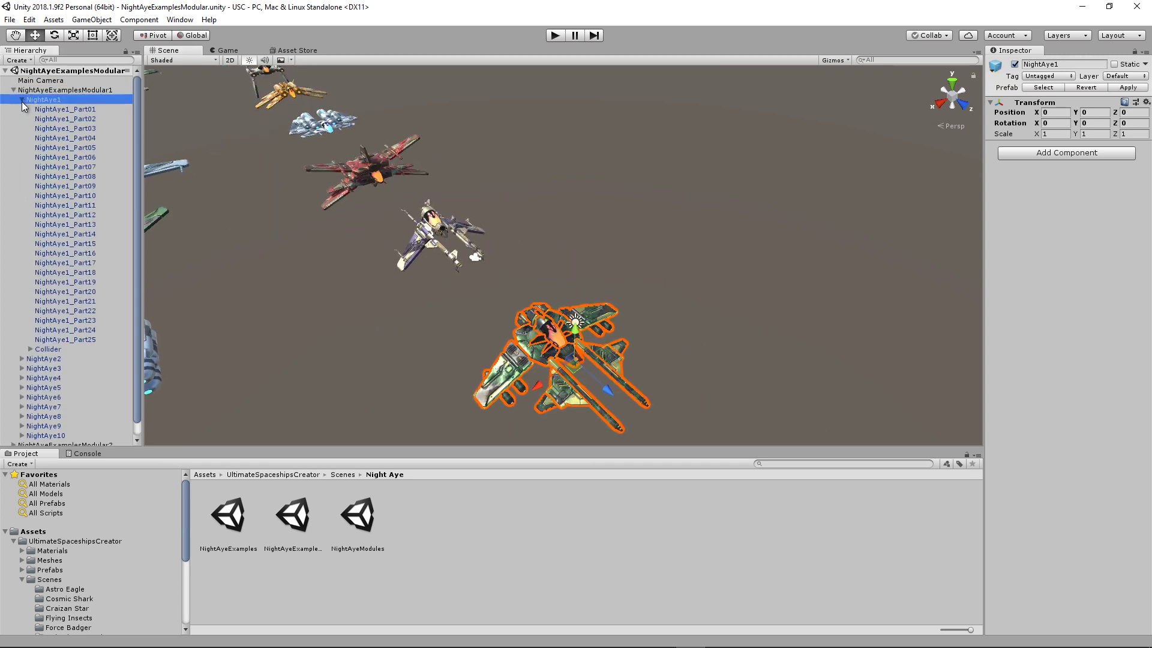
Inspect separate parts of the modular NightAye1 ship, including Part01, Part03 and Part09, and collapse the ship group
left_click(69, 110)
left_click(78, 128)
left_click(78, 186)
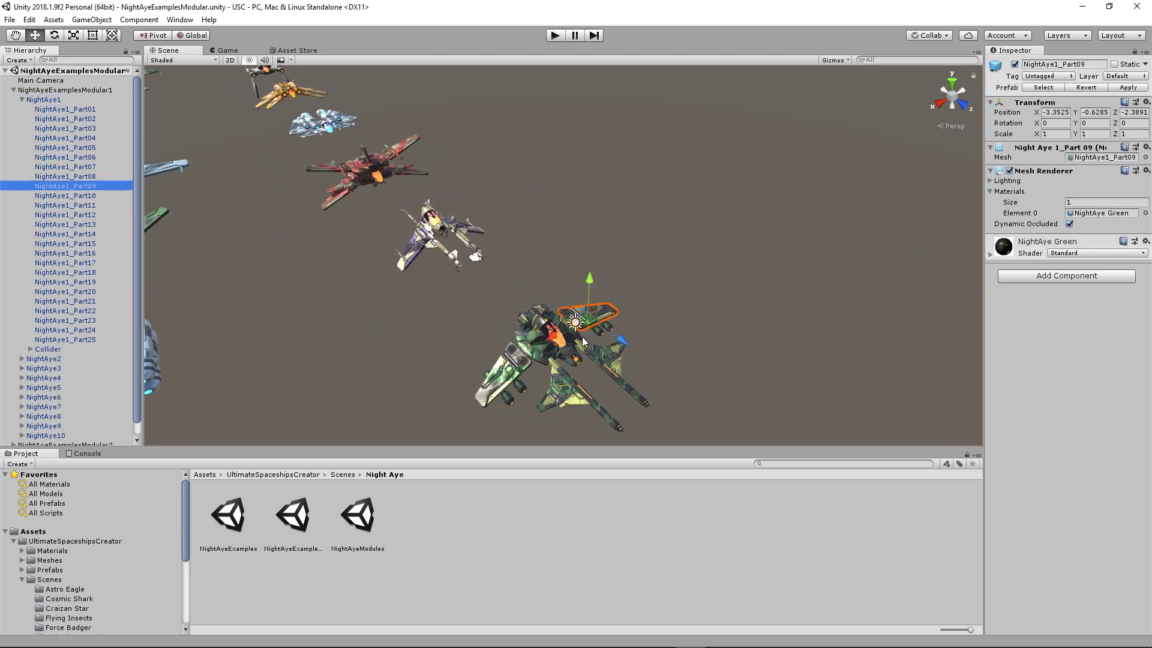
left_click(599, 358)
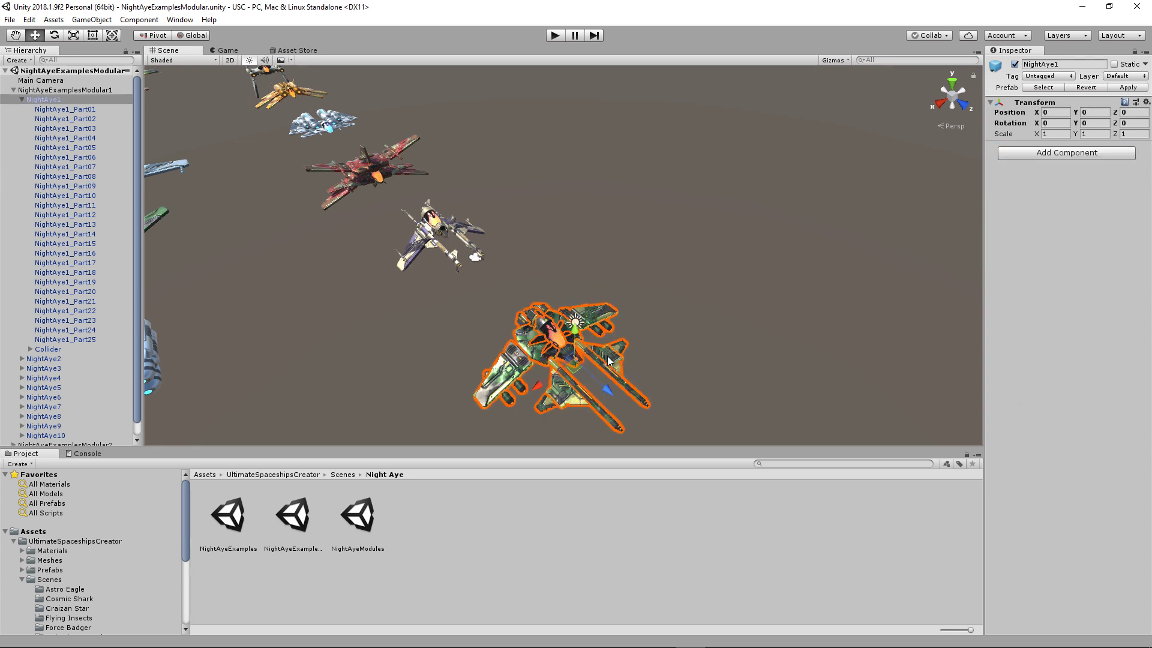
left_click(597, 368)
left_click(23, 100)
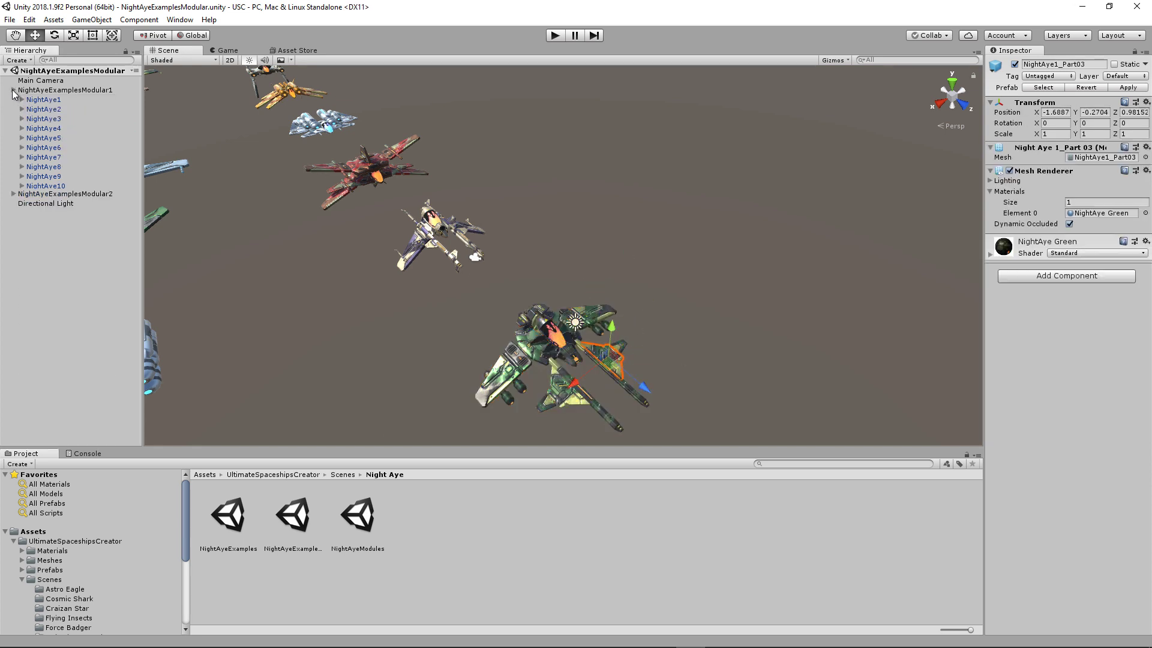
left_click(13, 90)
Open the NightAyeModules scene and frame the NightAye_Cockpit module
left_click(64, 237)
double_click(366, 515)
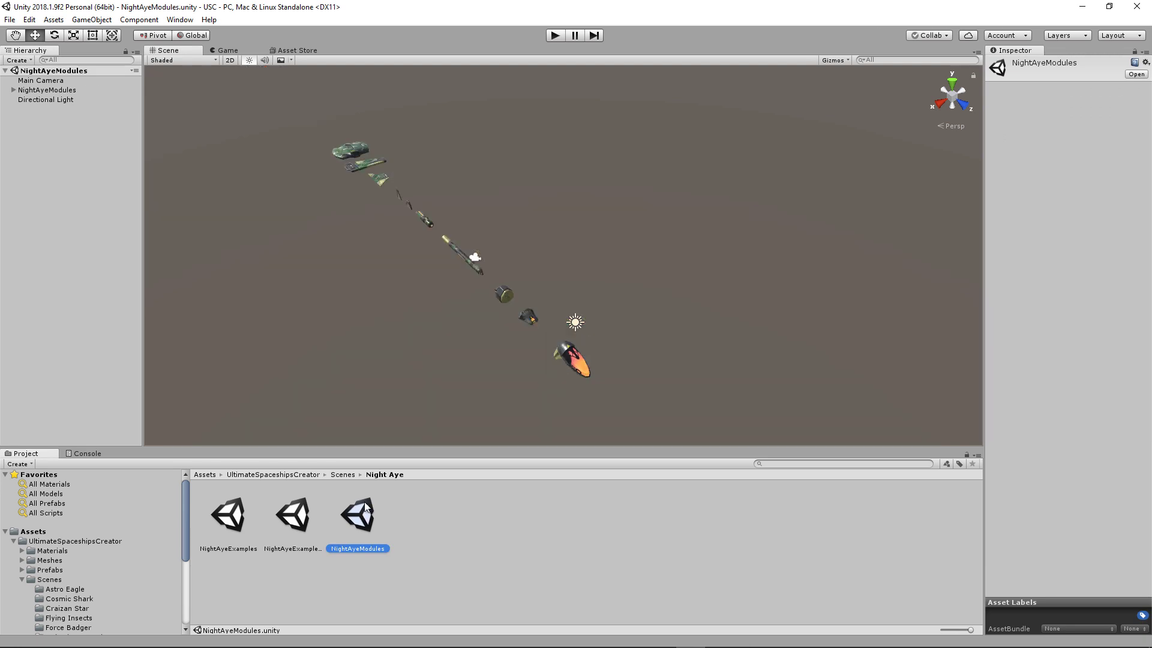
left_click_drag(558, 355, 574, 340, "alt")
left_click(646, 294)
key("f")
scroll(298, 260, "down", 10)
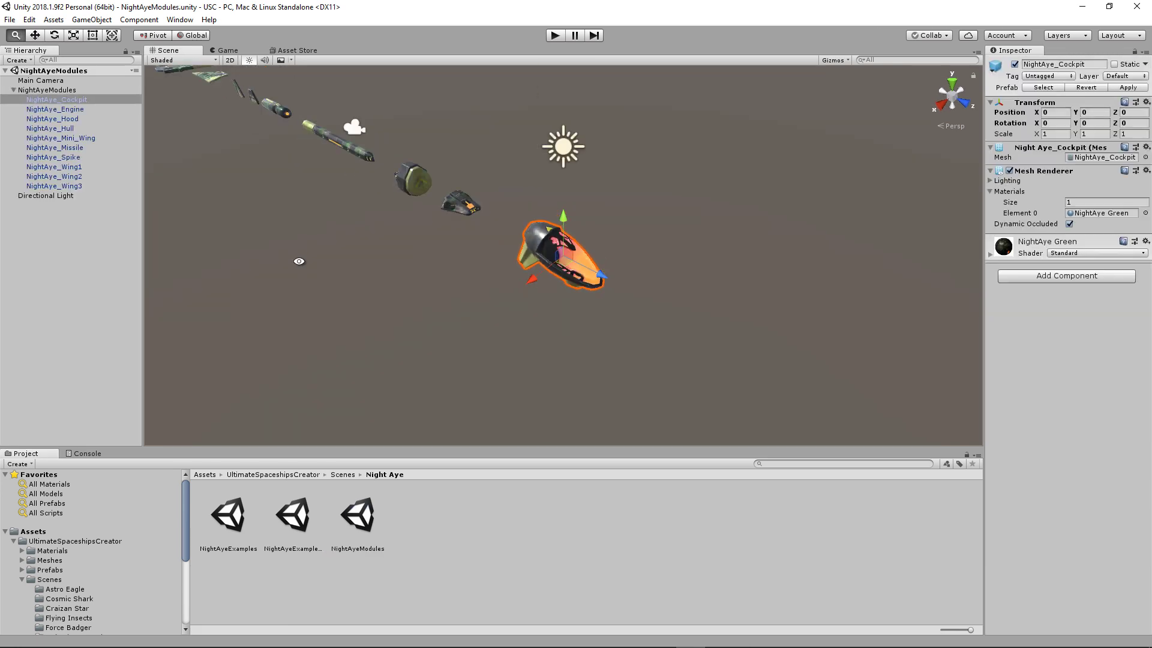
Move the NightAye_Hull module out in front of the row of modules, at about Z 6.29
middle_click_drag(369, 255, 433, 308)
left_click(418, 323)
left_click_drag(418, 323, 453, 358, "alt")
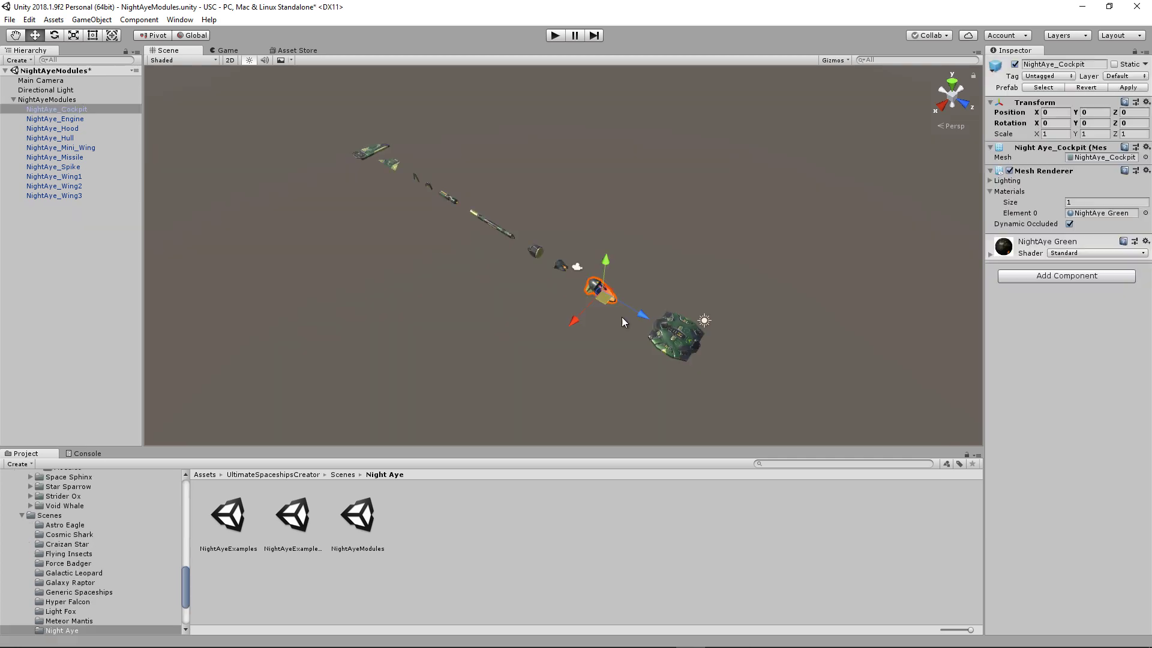
Place NightAye_Cockpit on the hull at about Y 0.54, Z 6.956 and scale it uniformly to about 0.6774
left_click(627, 307)
left_click(689, 318)
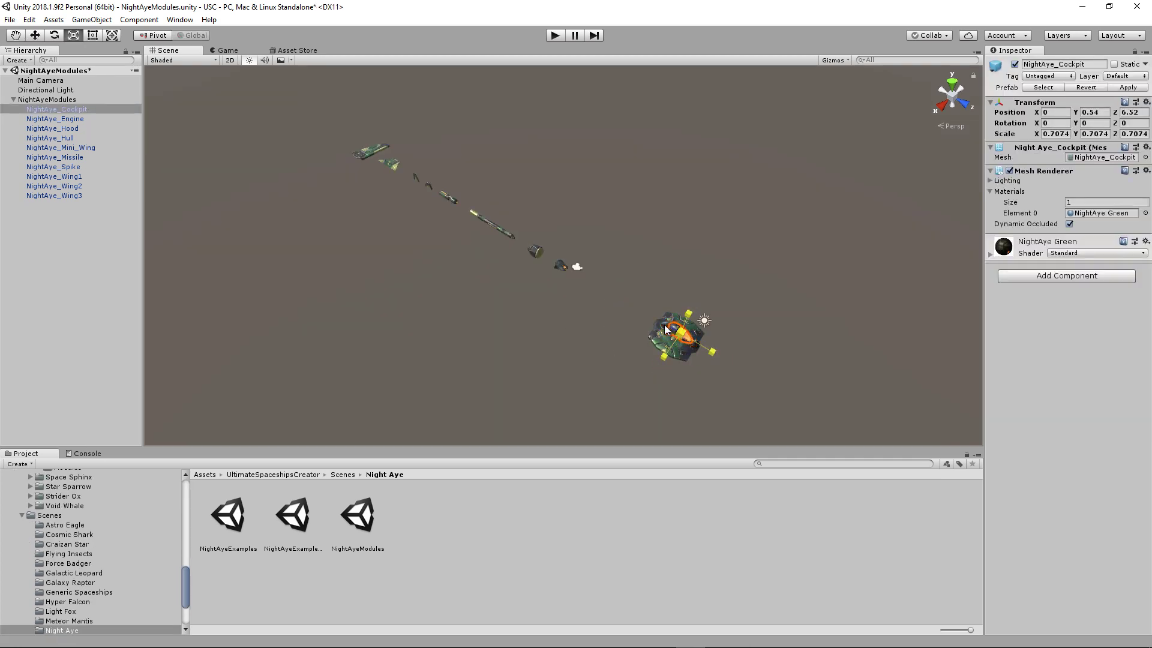
left_click_drag(664, 330, 662, 330)
key("f")
key("w")
left_click_drag(599, 267, 624, 279)
scroll(354, 244, "down", 8)
left_click_drag(355, 244, 476, 276, "alt")
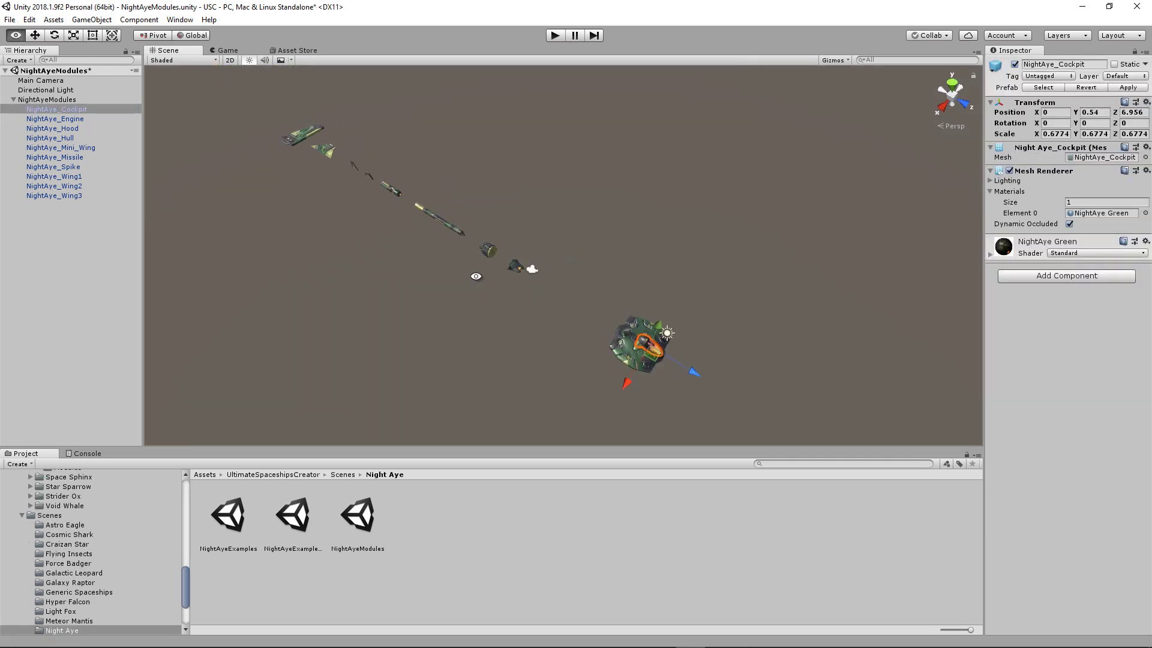
Attach NightAye_Wing1 to the hull's side at about X -2.759, Y 1.02, Z 6.36, tilted about -38.11 around Z
left_click(304, 136)
left_click_drag(349, 160, 686, 371)
key("f")
left_click_drag(545, 269, 510, 268, "alt")
left_click_drag(528, 276, 667, 229)
left_click(35, 91)
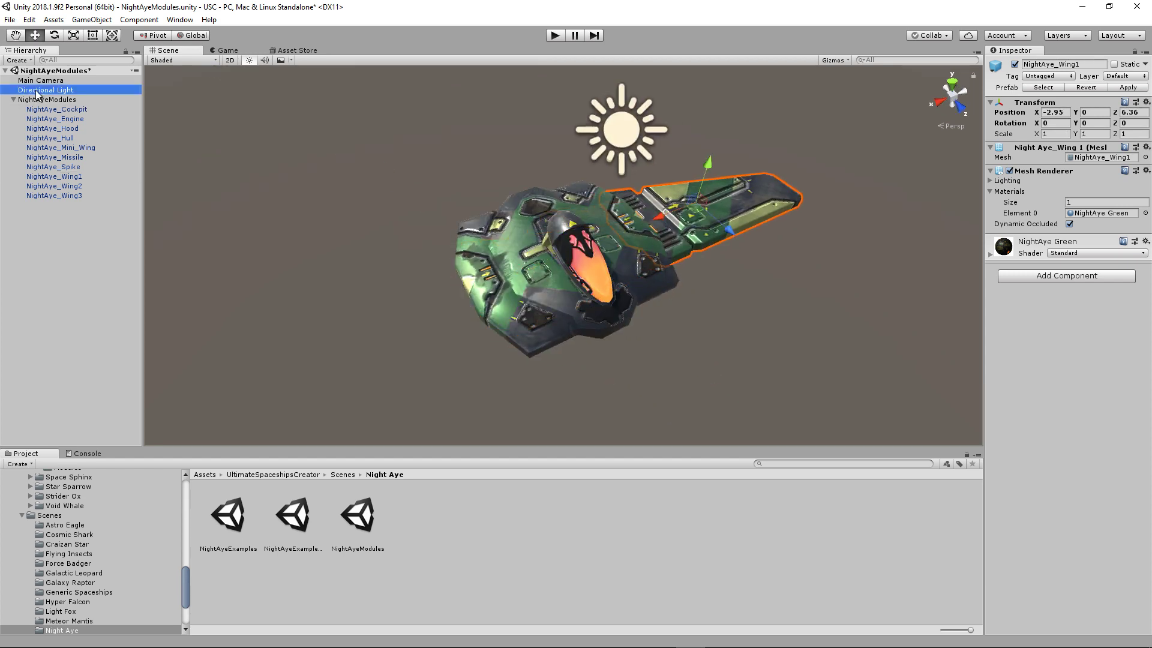
left_click(728, 193)
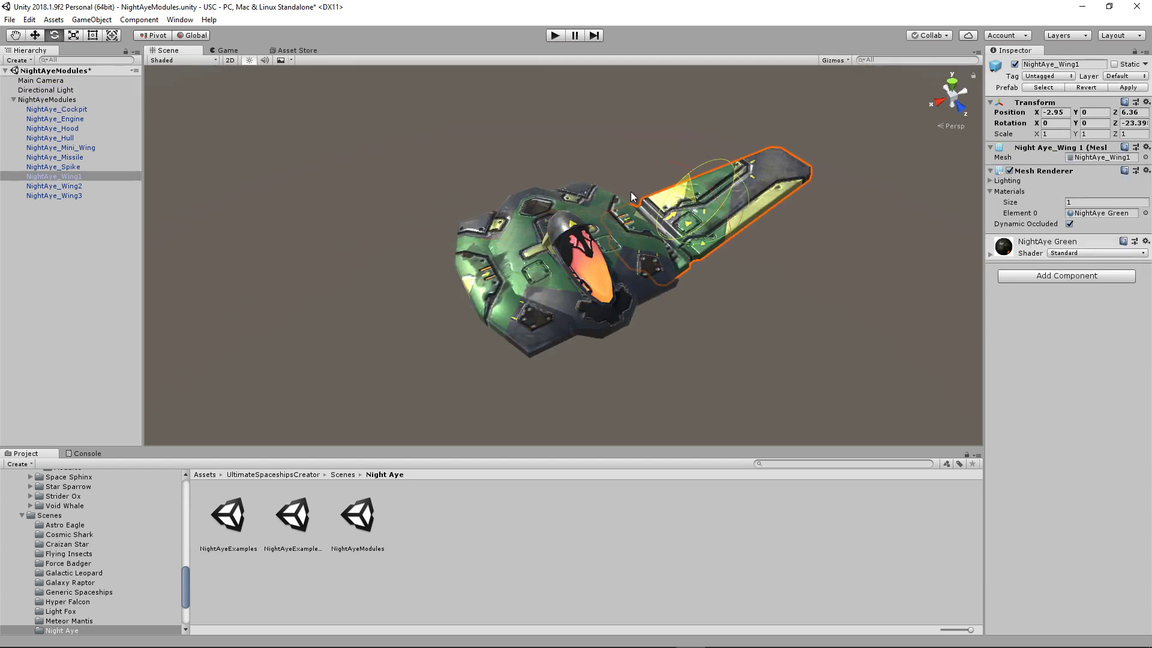
left_click_drag(728, 193, 774, 300, "alt")
Duplicate the wing and mirror the copy to the hull's other side with X scale -1, Z rotation 38.118 and X position 2.759
key("ctrl+d")
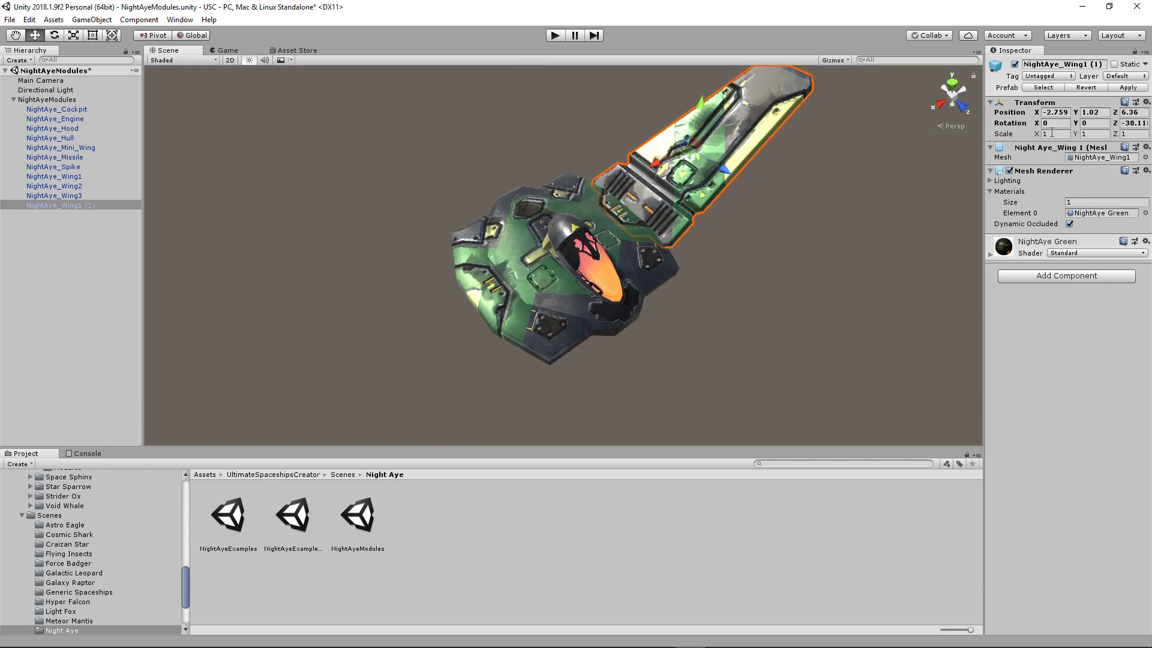
left_click(1049, 135)
type("-1")
key("BackSpace")
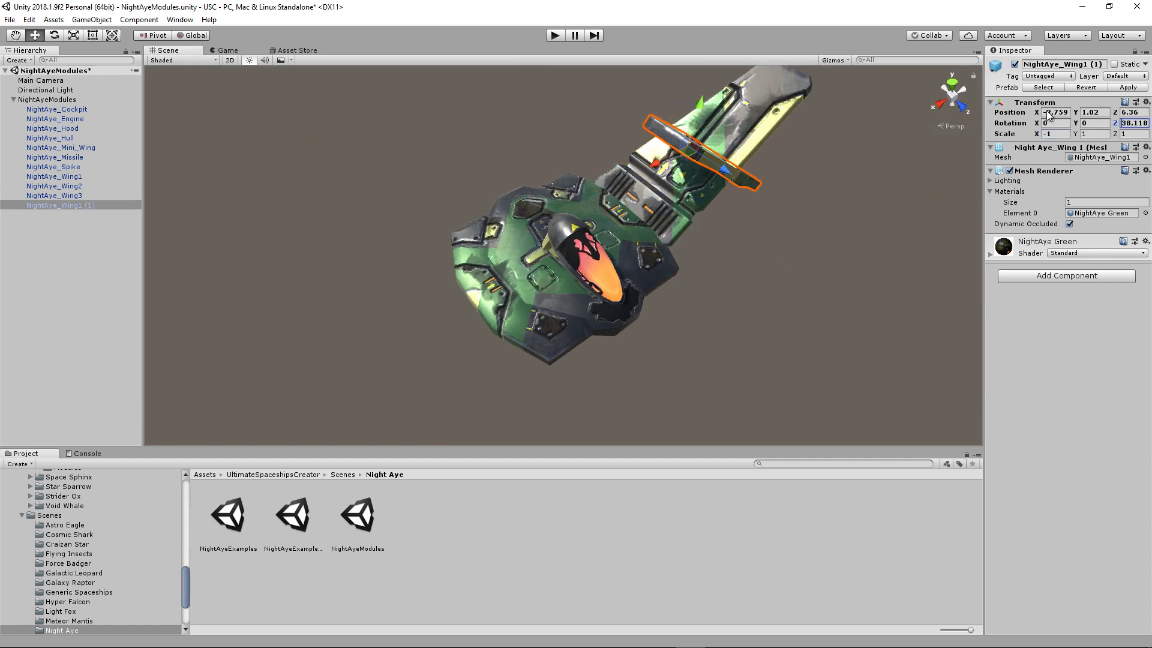
left_click(1048, 113)
key("BackSpace")
Move NightAye_Spike to a wingtip at about X 4.21, Y 2.21, Z 7.84 and scale it uniformly to about 0.6460
scroll(669, 291, "down", 5)
left_click_drag(668, 290, 462, 175, "alt")
left_click(570, 336)
left_click_drag(632, 416, 519, 333, "alt")
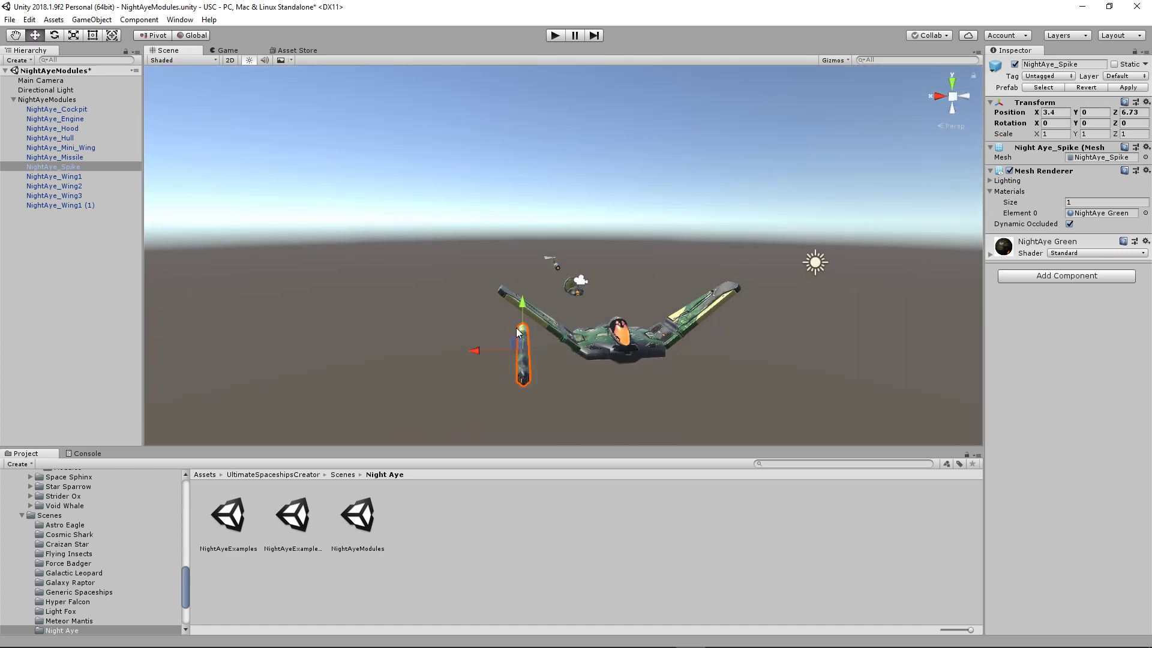
left_click_drag(497, 284, 496, 282)
left_click_drag(529, 287, 569, 265, "alt")
key("r")
key("f")
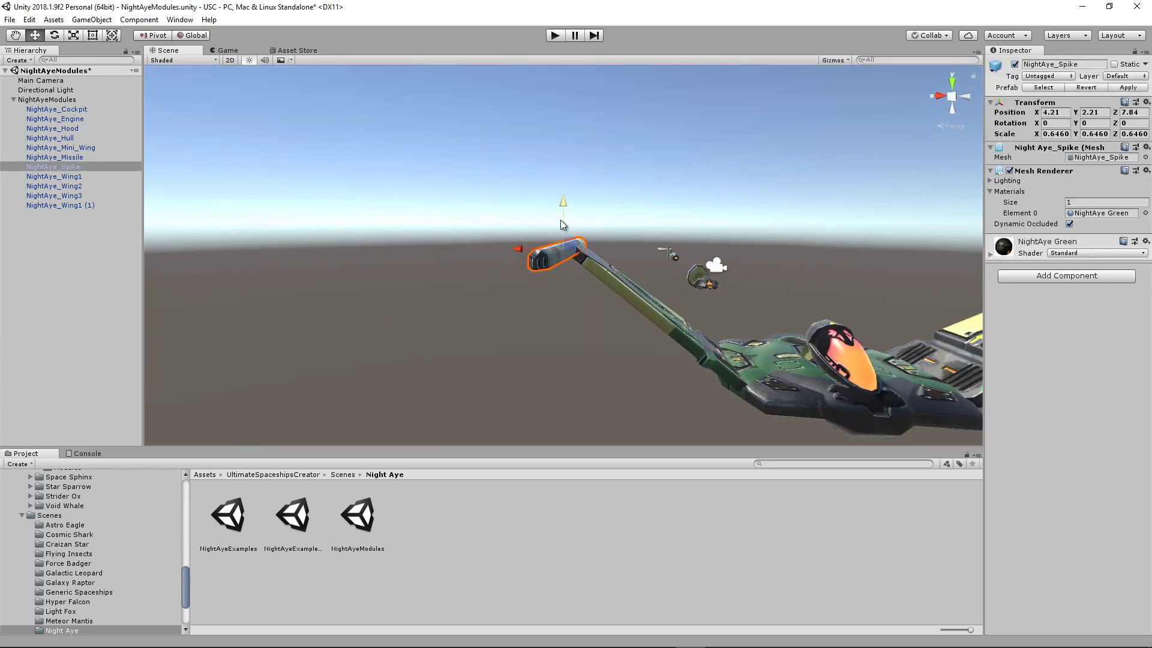
left_click_drag(560, 220, 840, 198, "alt")
Duplicate the spike and place the copy on the opposite wingtip
key("ctrl+d")
left_click(780, 216)
middle_click_drag(780, 216, 948, 234)
Mount NightAye_Missile at the rear of the hull, rotated 180 around Y and scaled uniformly to about 1.7399
scroll(720, 228, "down", 1)
left_click(339, 192)
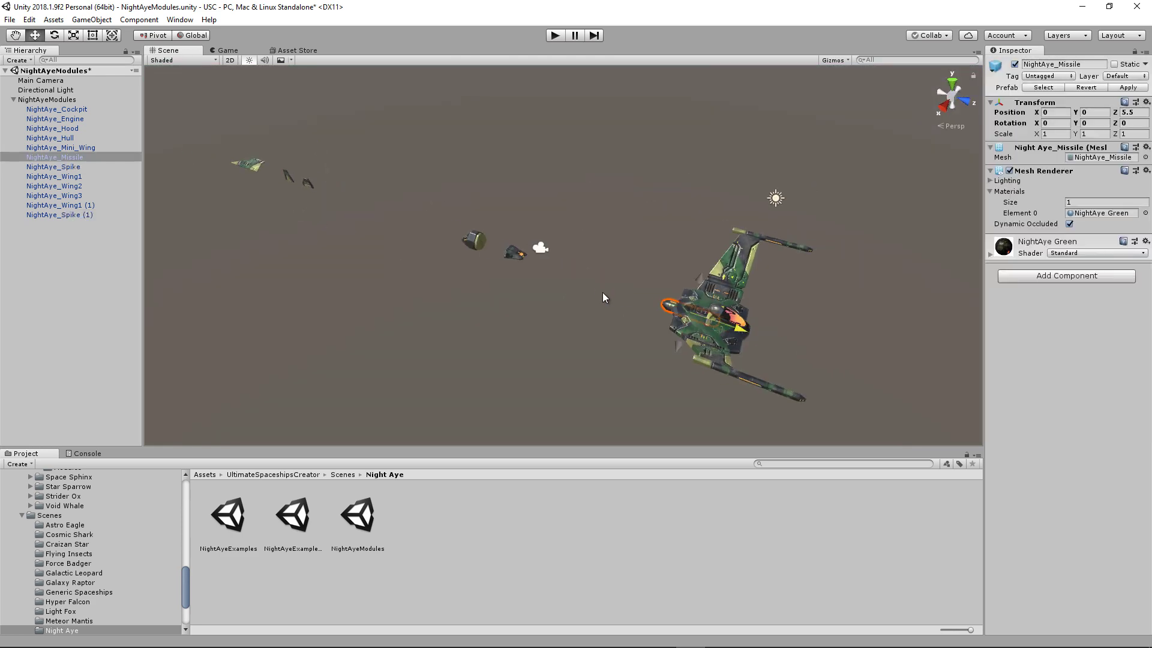
key("f")
left_click_drag(670, 366, 240, 258, "alt")
key("e")
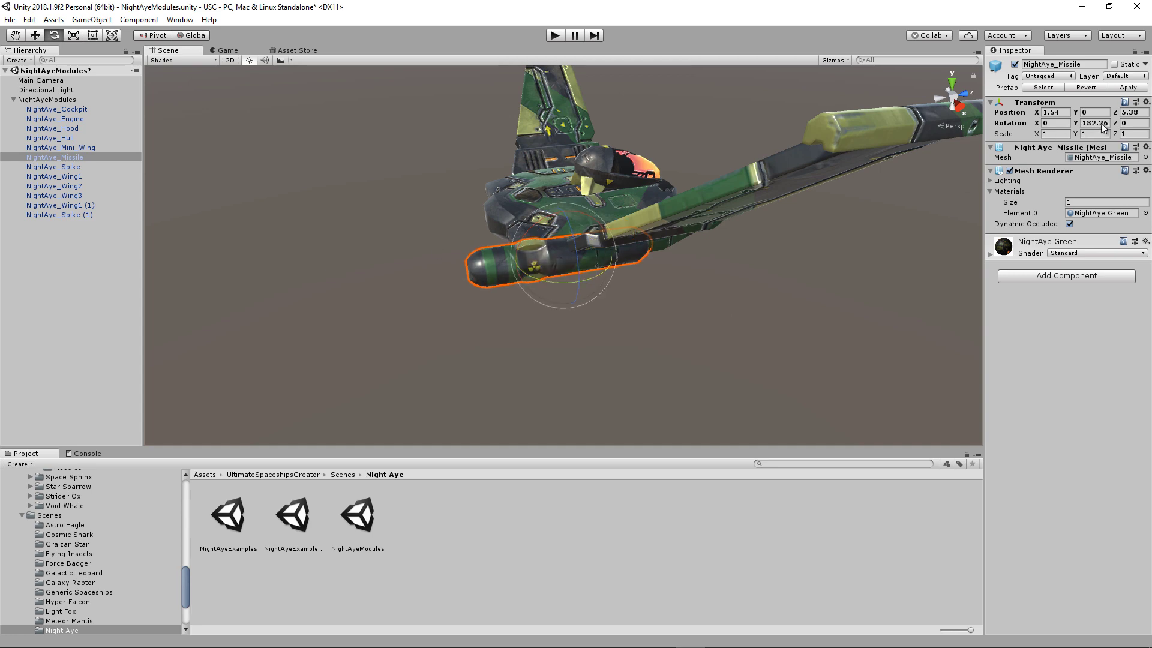
left_click_drag(630, 312, 600, 279, "alt")
key("r")
left_click_drag(554, 262, 617, 283)
key("w")
left_click_drag(522, 300, 671, 390, "alt")
Duplicate the missile and place the copy beside it at the hull's rear, at about X -0.928
key("ctrl+d")
left_click_drag(570, 264, 438, 249)
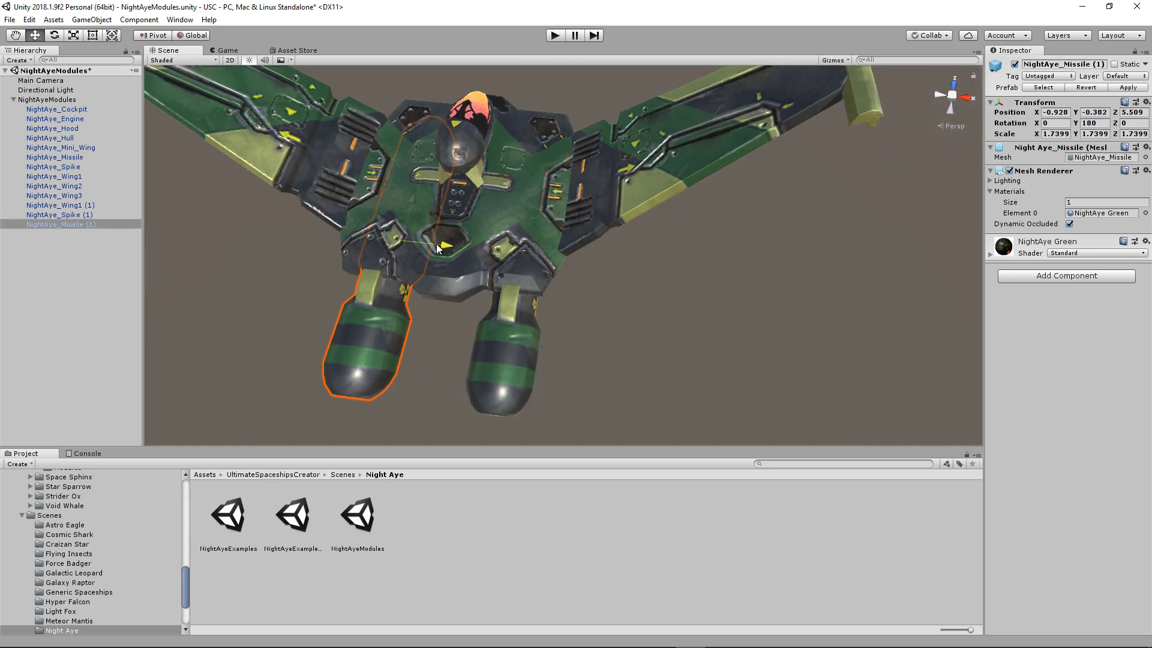
scroll(608, 262, "down", 3)
left_click_drag(608, 262, 524, 269, "alt")
left_click(588, 342)
left_click(627, 240)
key("f")
Open the Modules folder of the Space Excalibur prefabs
left_click(30, 519)
left_click(22, 516)
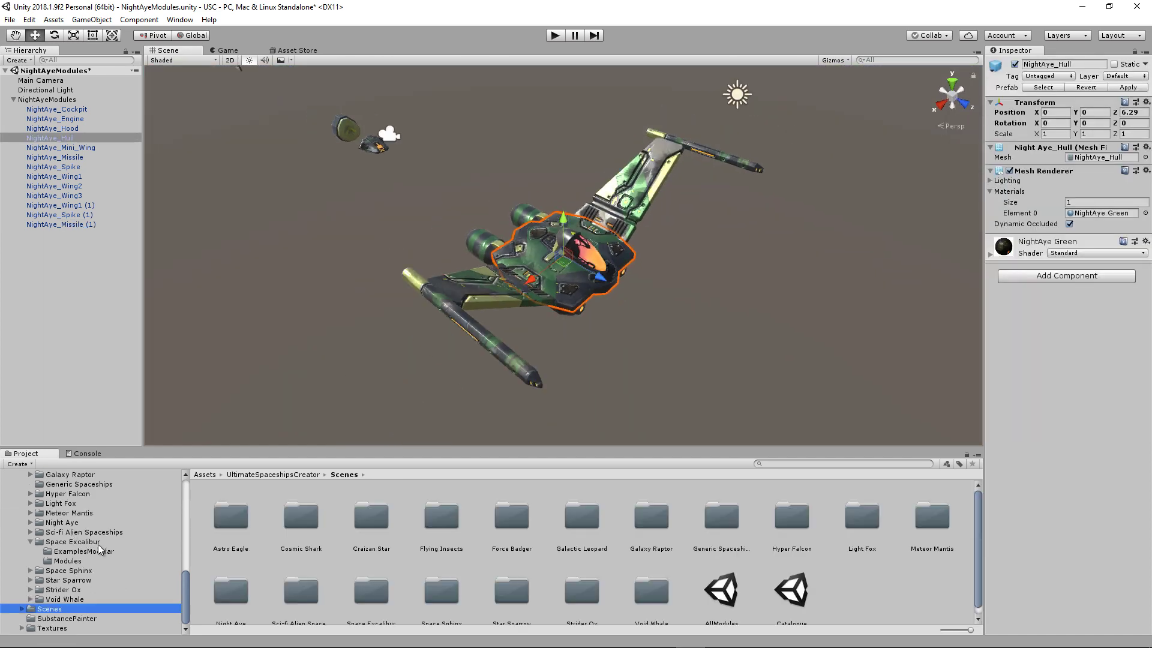
left_click(84, 544)
left_click(85, 557)
Add the SpaceExcalibur_Machinegun prefab under the ship's nose at X 0, about Y -0.58 and Z -0.83
left_click(785, 534)
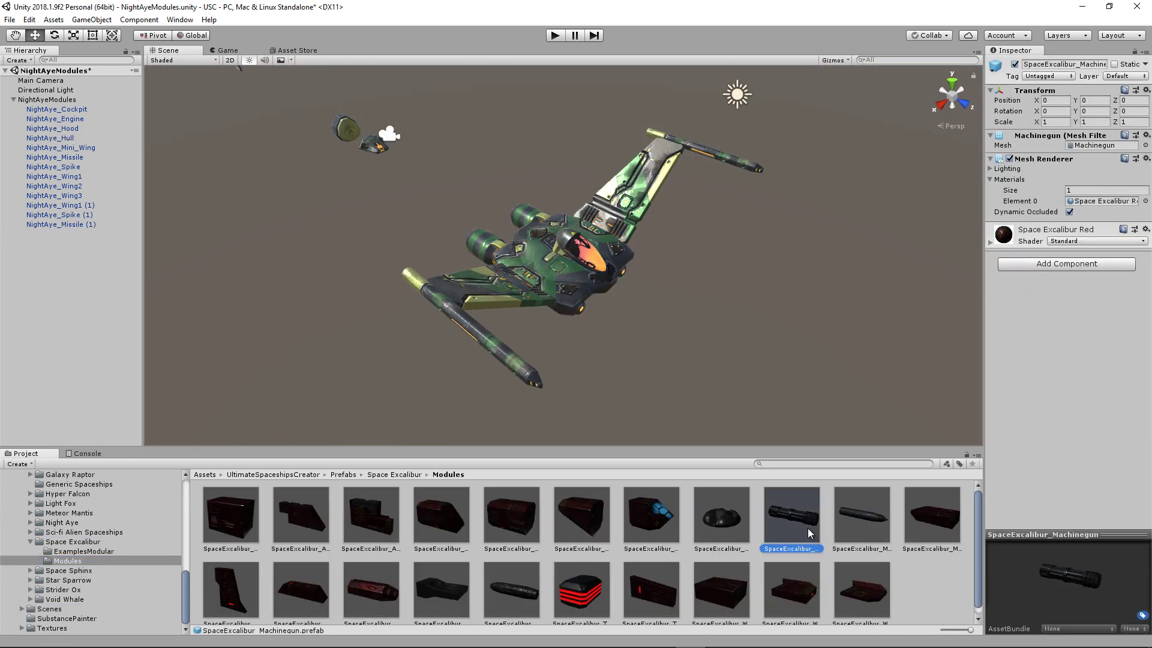
left_click_drag(808, 533, 656, 338)
left_click_drag(606, 297, 605, 295)
left_click_drag(605, 295, 534, 240, "alt")
left_click_drag(543, 284, 654, 339)
left_click_drag(645, 324, 613, 305)
left_click_drag(599, 300, 578, 342, "alt")
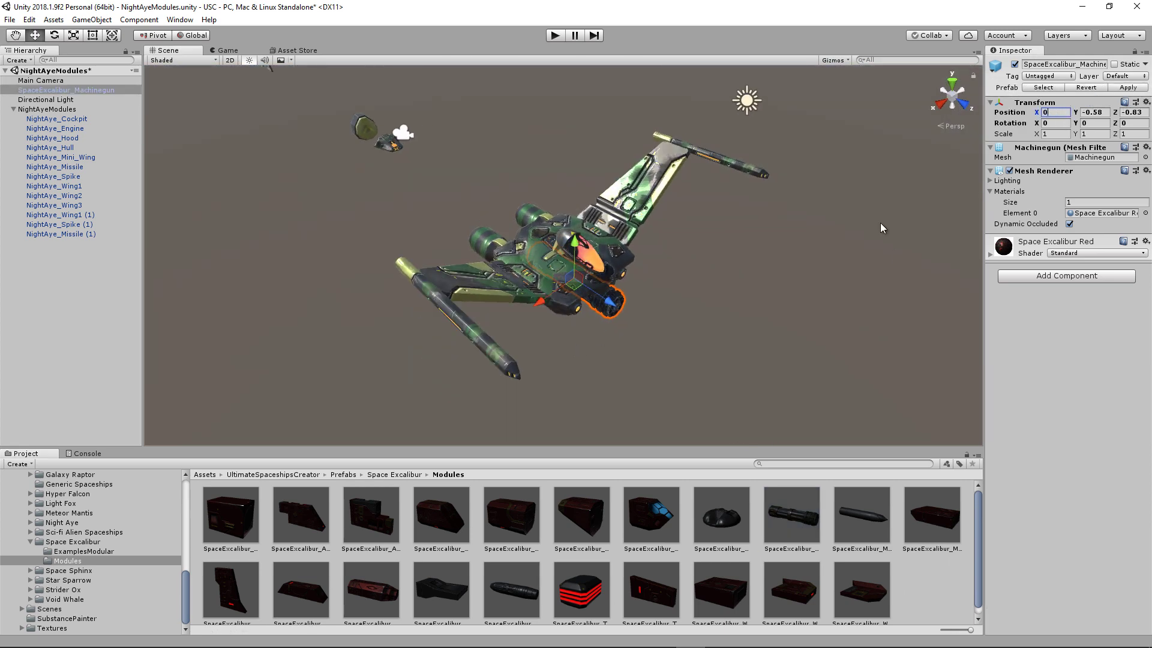
left_click(774, 309)
Add the SpaceExcalibur_Armor_01 prefab, scale it to fit and position it on one side of the hull's top
left_click_drag(636, 378, 611, 510, "alt")
left_click_drag(240, 531, 575, 180)
key("r")
mouse_move(575, 194)
left_mouse_down()
mouse_move(543, 188)
mouse_move(576, 175)
left_mouse_up()
left_click_drag(601, 239, 602, 240)
Duplicate the SpaceExcalibur_Armor_01 module and place the copy on the other side of the cockpit
left_click_drag(650, 220, 491, 230, "alt")
key("ctrl+d")
left_click_drag(607, 268, 750, 298, "alt")
left_click(750, 298)
Open the Unified subfolder of the Night Aye materials
left_click(58, 129)
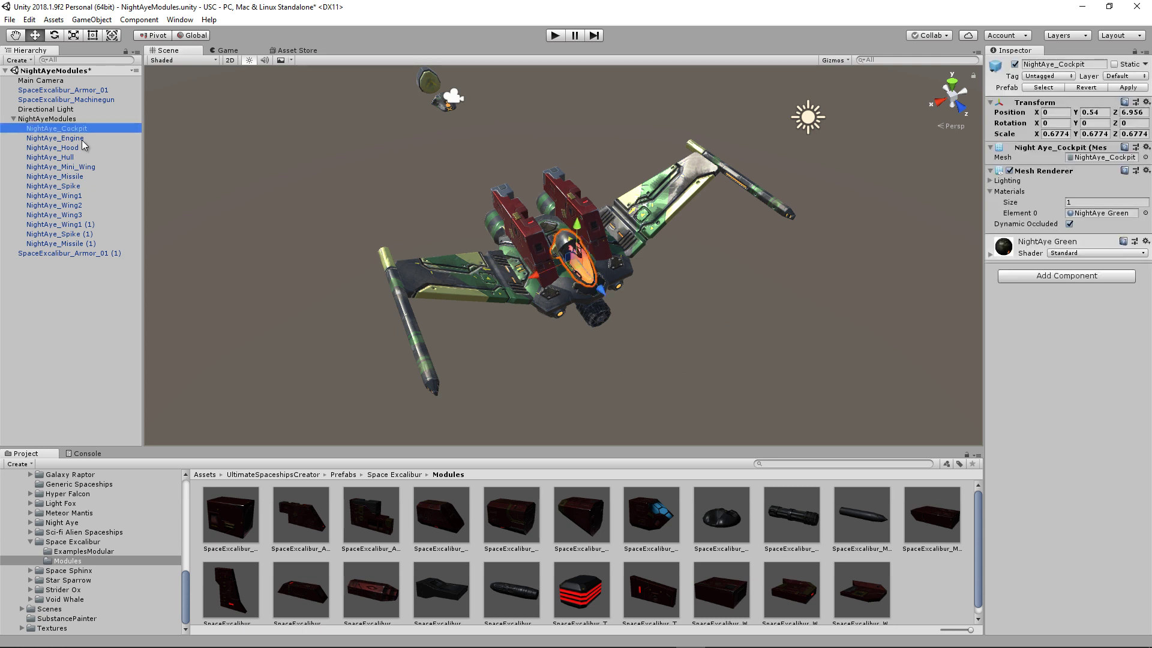
left_click(79, 244, "shift")
scroll(90, 569, "up", 10)
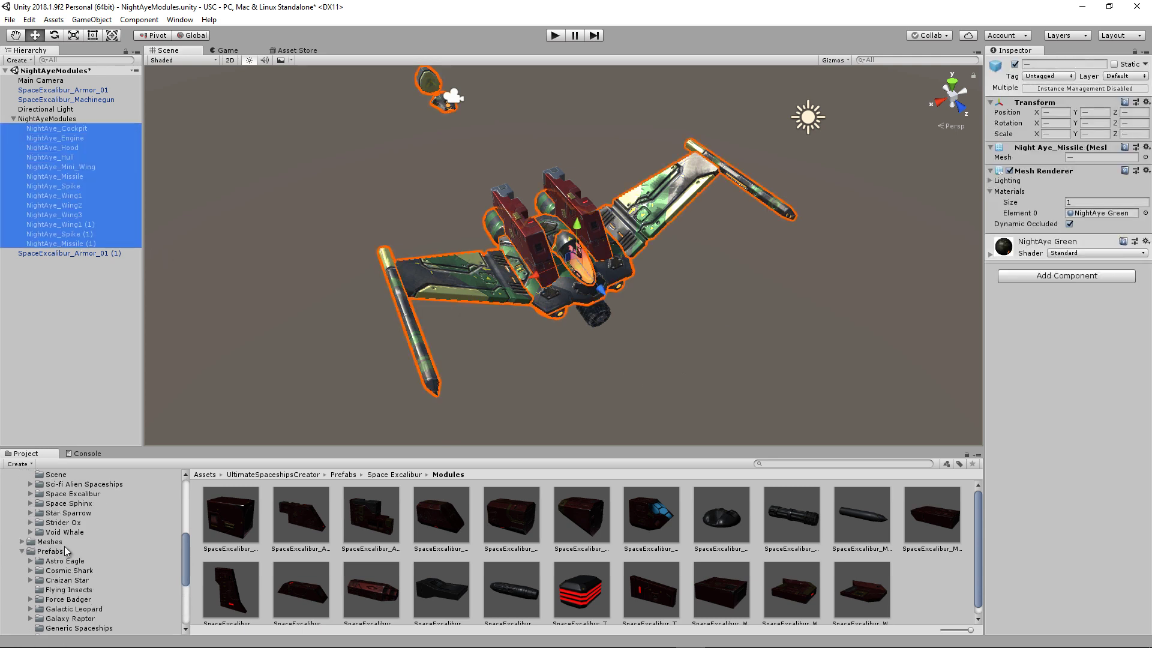
left_click(62, 609)
double_click(228, 514)
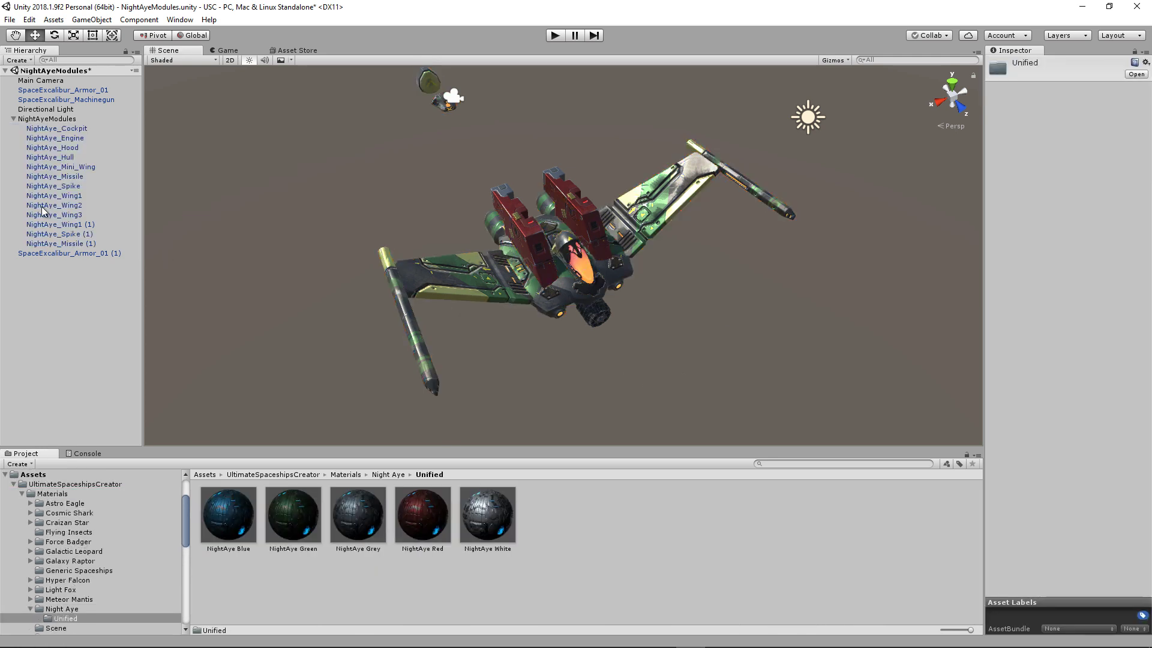
Try the unified NightAye Red and NightAye White materials on all NightAye modules, and settle on NightAye Green
left_click(72, 129)
left_click(81, 244, "shift")
left_click_drag(436, 528, 1051, 308)
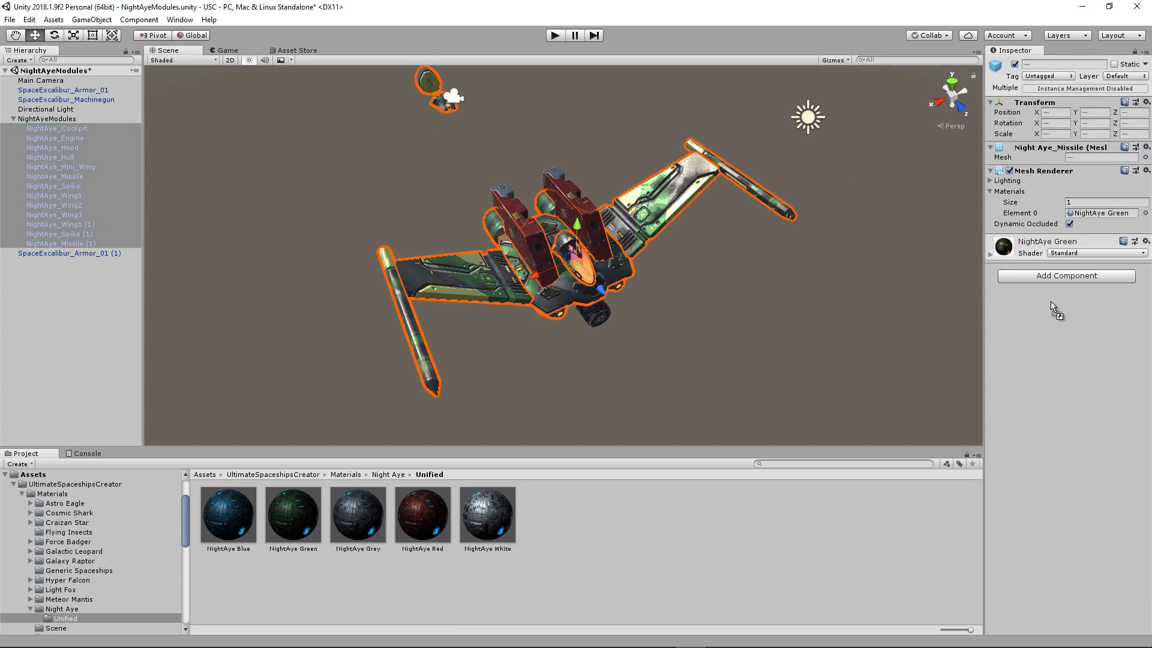
left_click_drag(1051, 373, 1059, 365)
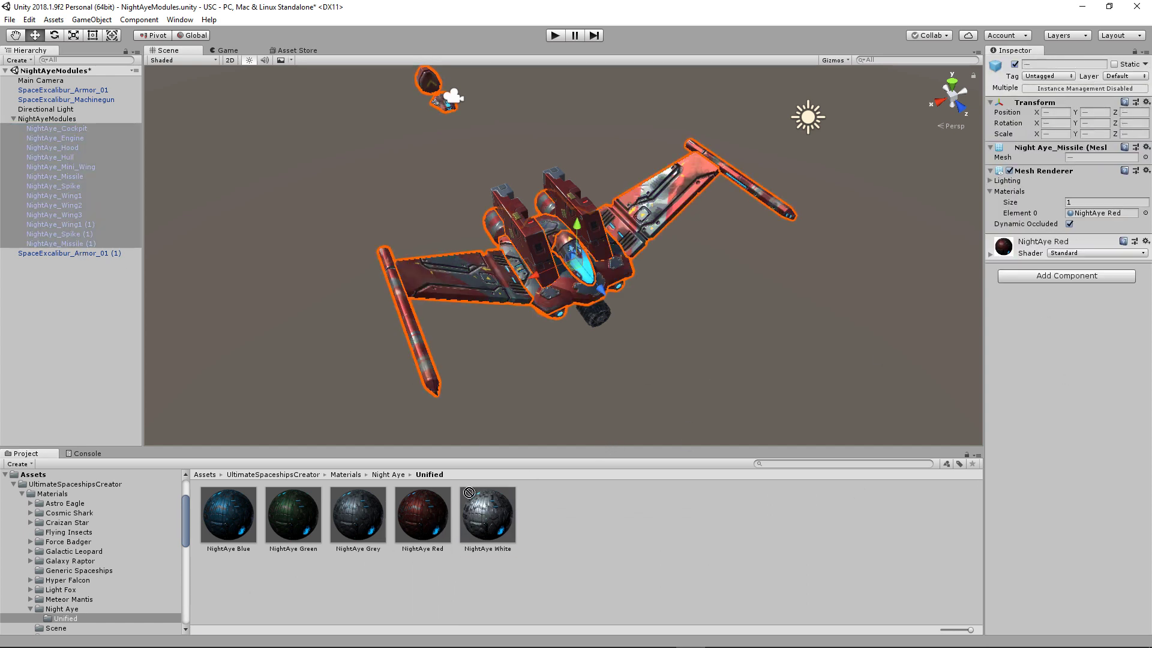
left_click_drag(469, 493, 1056, 365)
mouse_move(585, 359)
left_mouse_down("alt")
mouse_move(643, 359)
mouse_move(597, 363)
left_mouse_up("alt")
left_click_drag(283, 515, 1051, 413)
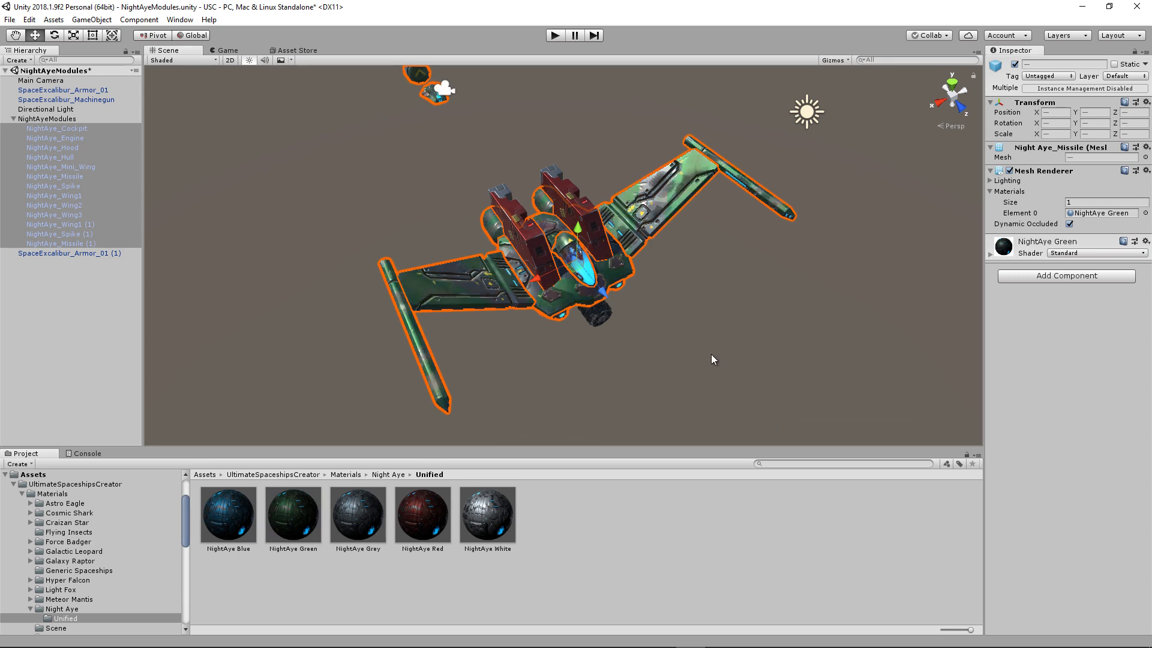
left_click_drag(712, 358, 743, 343, "alt")
Assign the unified Space Excalibur Green material to the machine gun and both armor modules
left_click(743, 343)
left_click(81, 99, "ctrl")
left_click(69, 253, "ctrl")
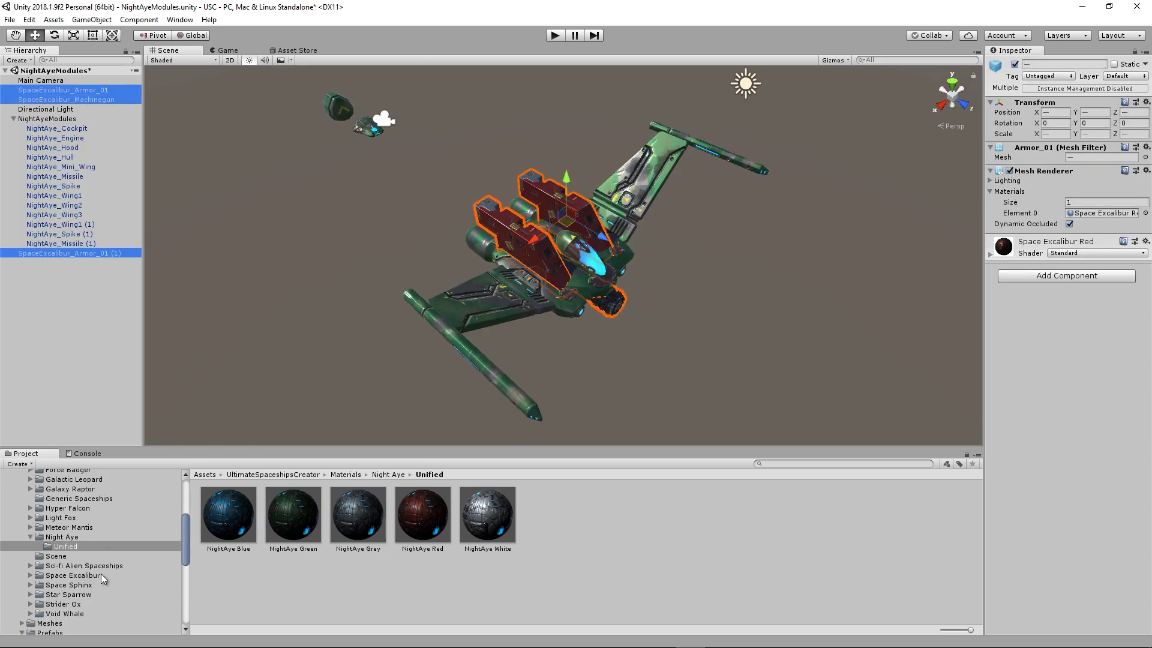
scroll(78, 522, "down", 5)
left_click(30, 503)
left_click(65, 512)
left_click(292, 536)
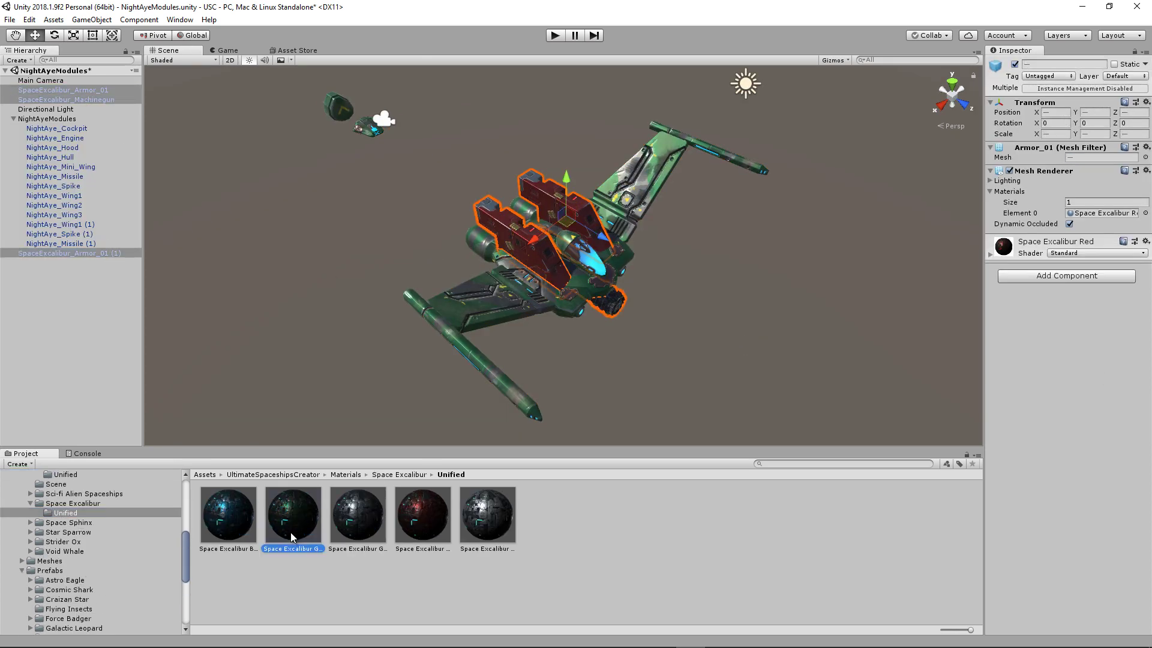
Create an empty object named NewSpaceship and parent all modules of the assembled ship to it
left_click(534, 255)
key("f")
mouse_move(540, 264)
left_mouse_down("alt")
mouse_move(402, 204)
mouse_move(396, 276)
mouse_move(539, 264)
left_mouse_up("alt")
scroll(402, 228, "down", 3)
key("ctrl+shift+n")
key("F2")
type("NewSpaceship")
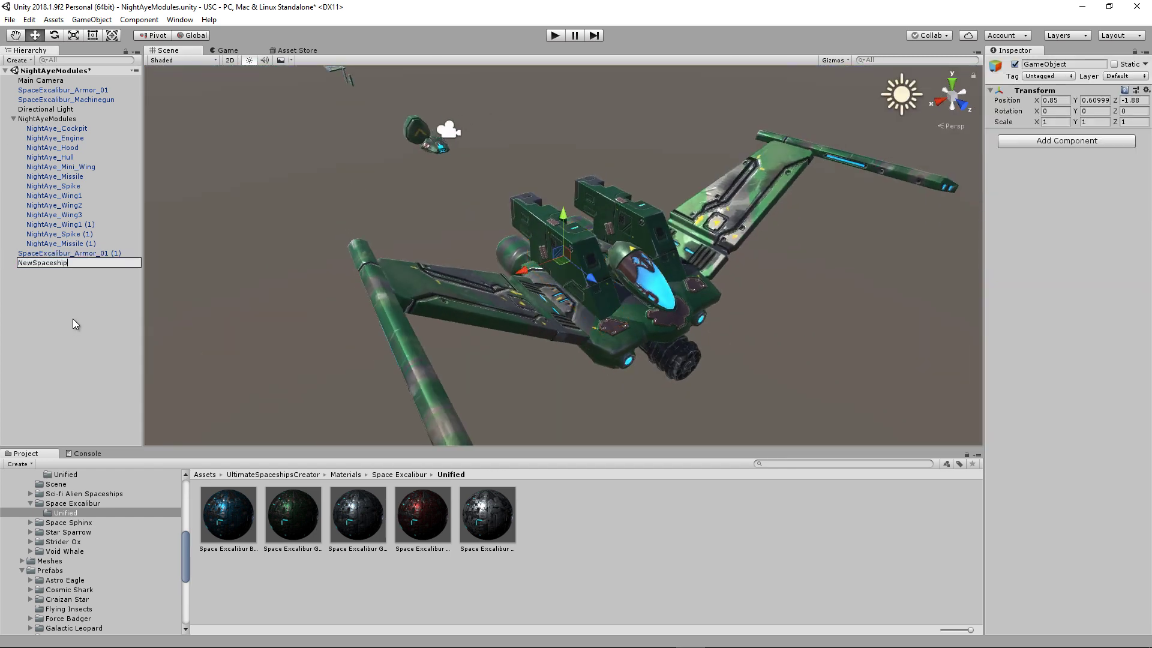
key("Return")
left_click_drag(766, 116, 371, 406)
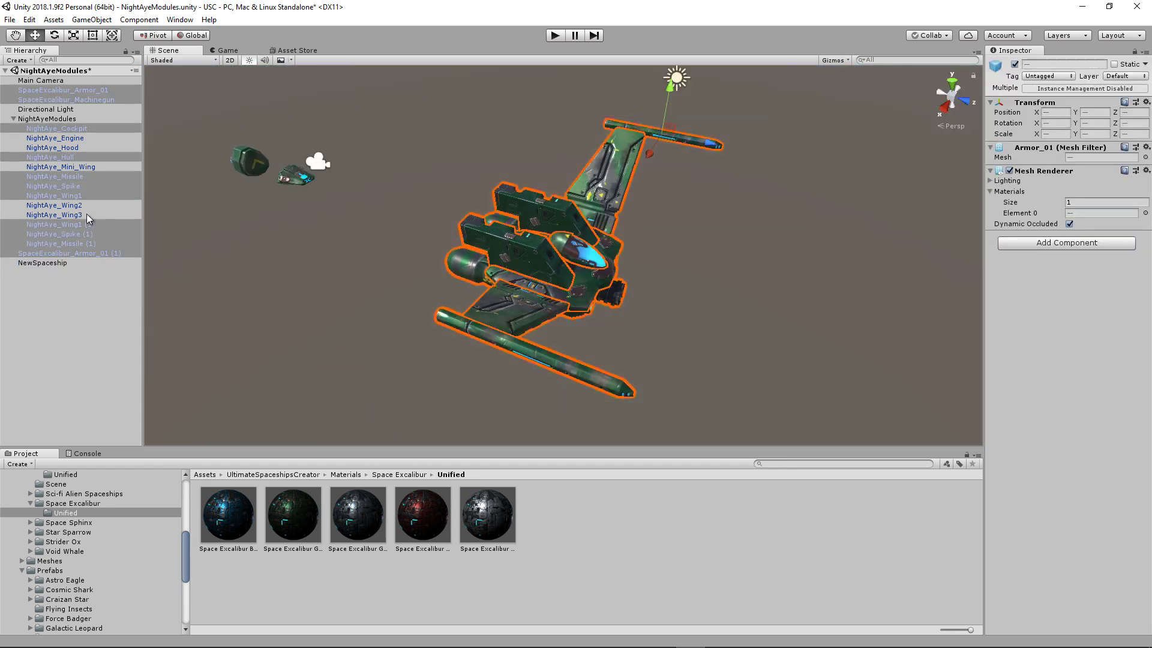
left_click_drag(55, 237, 51, 265)
Deactivate the NightAyeModules object holding the leftover modules, and collapse the NewSpaceship and NightAyeModules hierarchies
left_click(28, 101)
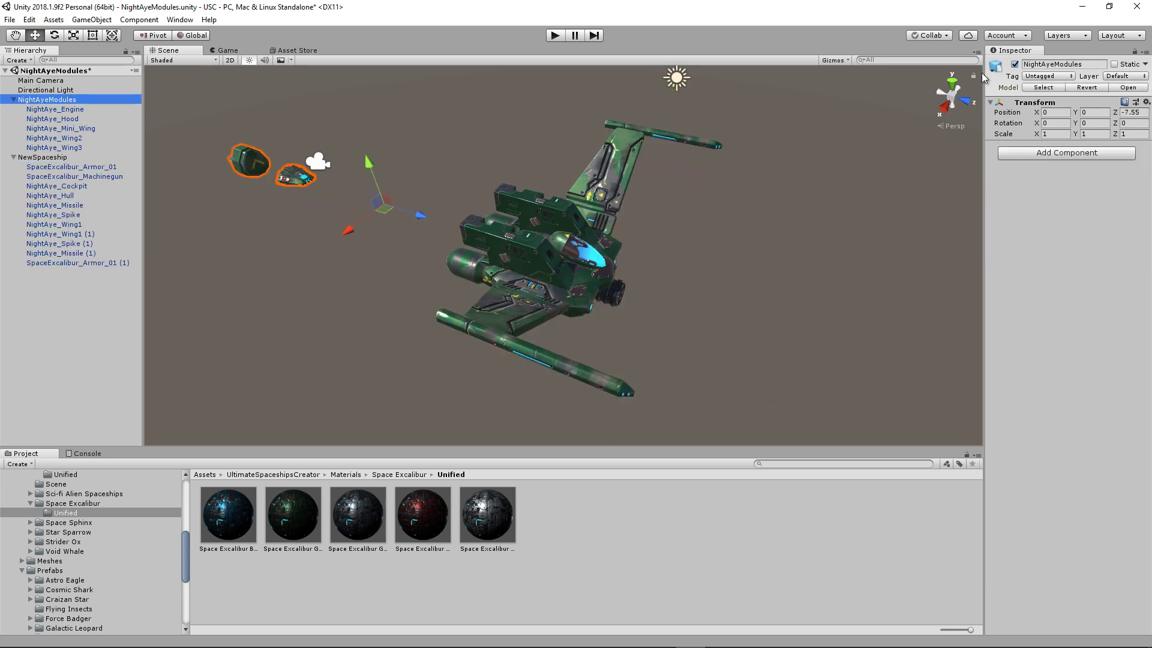
key("alt+shift+a")
left_click(36, 157)
left_click(14, 99)
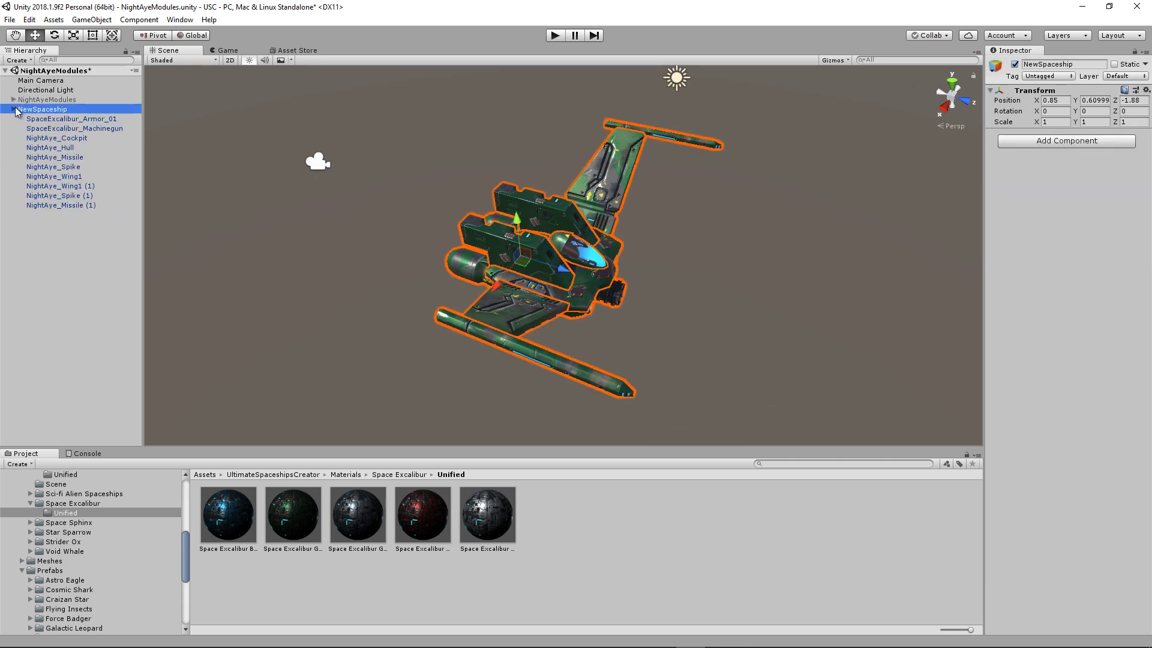
Examine the assembled NewSpaceship from the front, both from a distance and close up
left_click_drag(528, 250, 467, 257, "alt")
scroll(619, 216, "down", 6)
left_click(726, 331)
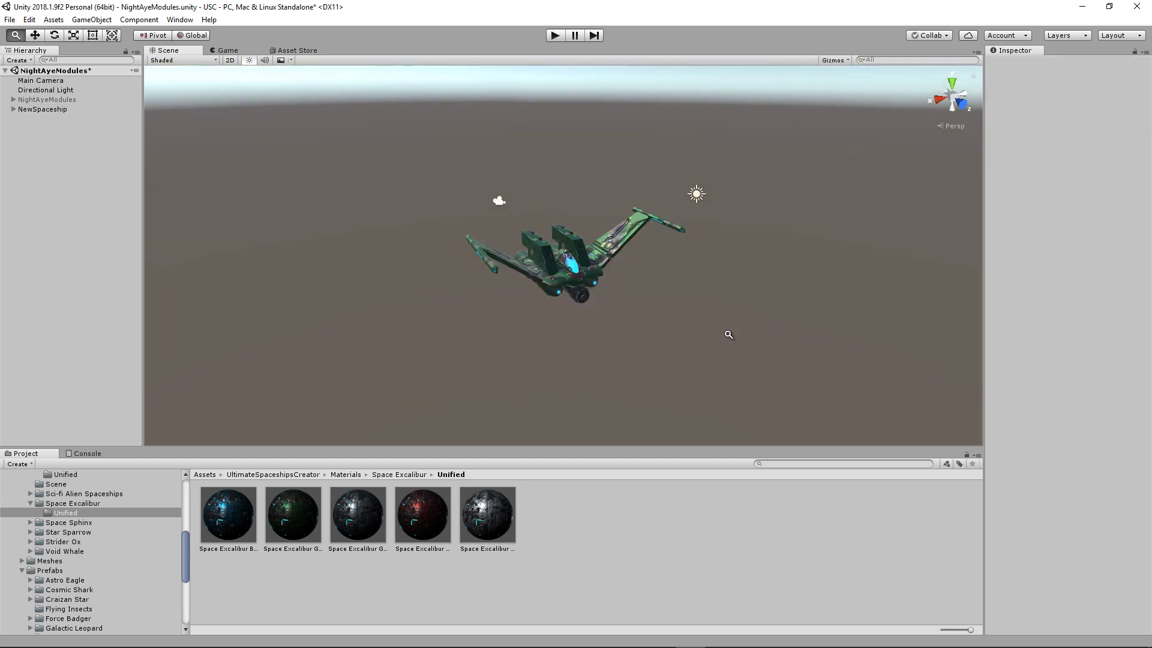
scroll(726, 333, "up", 6)
left_click_drag(764, 357, 783, 378, "alt")
Open the Catalogue scene from the pack's Scenes folder
scroll(80, 605, "down", 5)
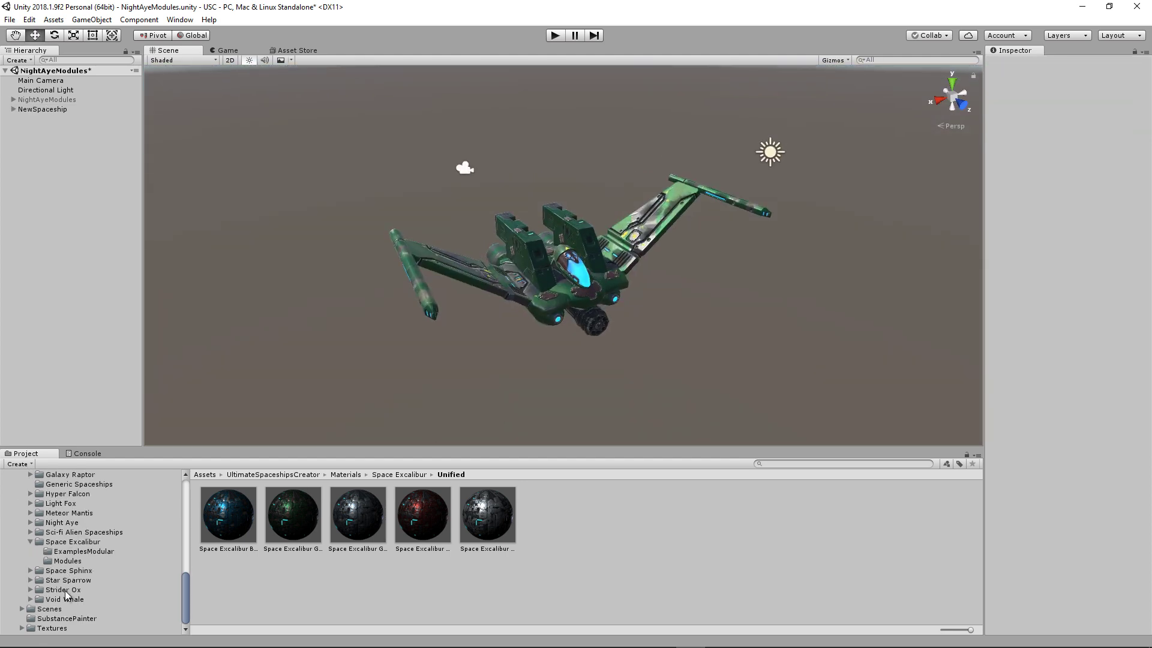
double_click(792, 582)
left_click(611, 359)
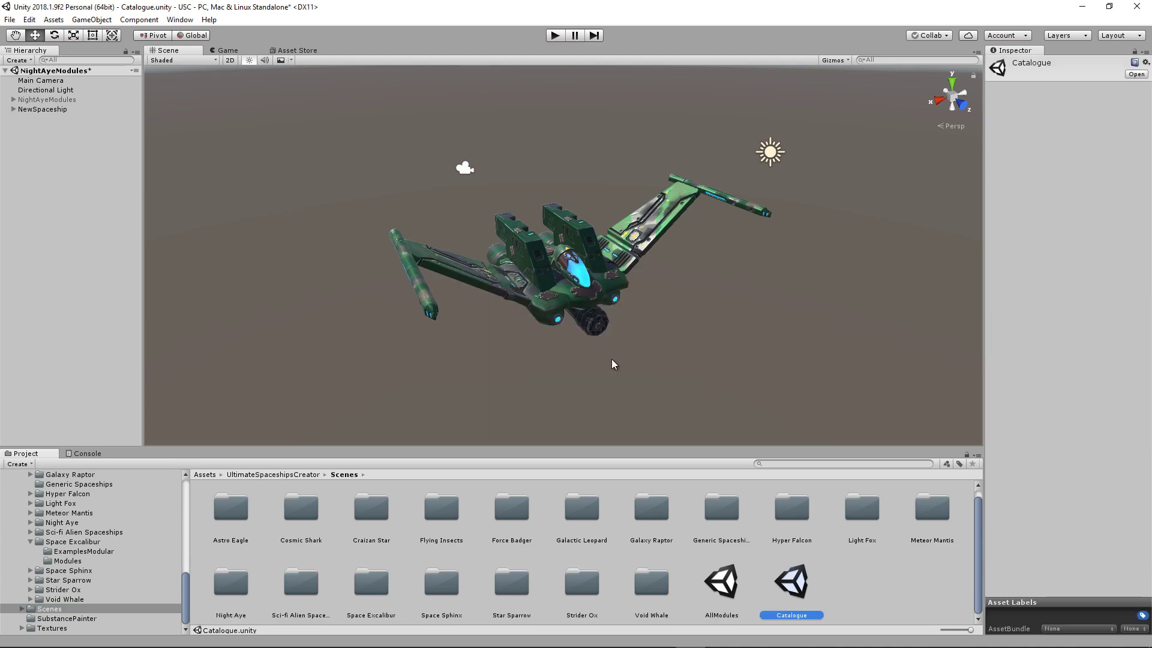
right_click_drag(606, 359, 256, 298, "alt")
left_click_drag(302, 154, 321, 241, "alt")
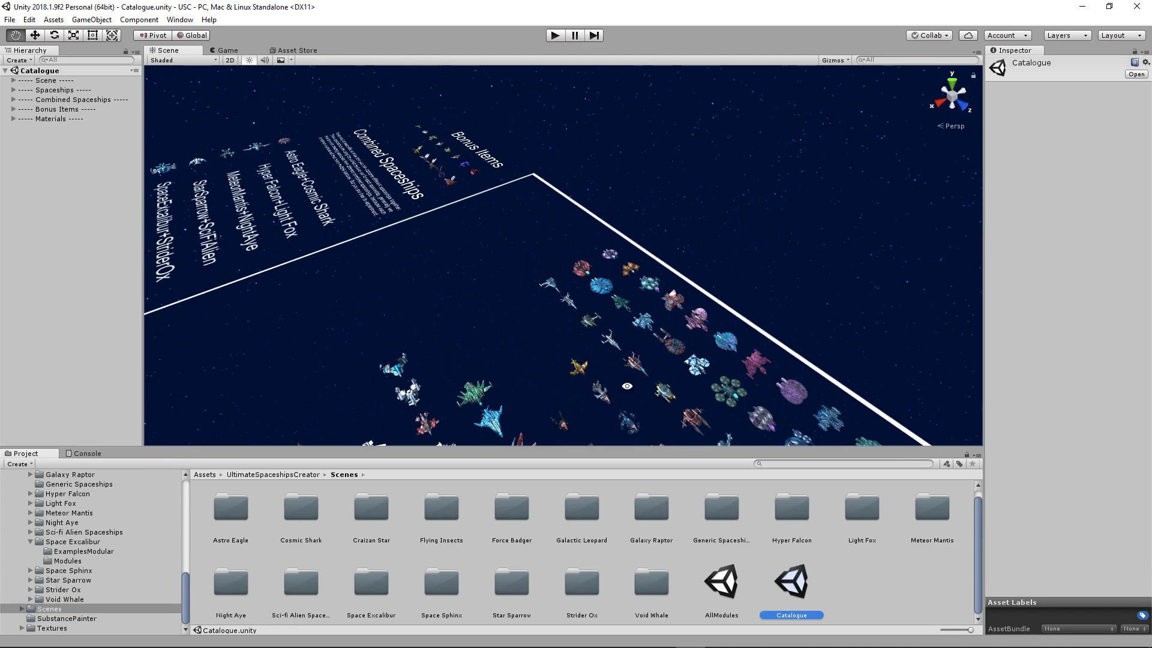
Examine the Combined Spaceships section of the Catalogue scene, including the MeteorMantis+NightAye example
scroll(321, 241, "down", 3)
scroll(322, 228, "up", 3)
left_click(328, 172)
key("f")
right_click_drag(390, 210, 428, 262, "alt")
left_click_drag(428, 262, 433, 294, "alt")
left_click(463, 271)
left_click_drag(529, 300, 710, 363, "alt")
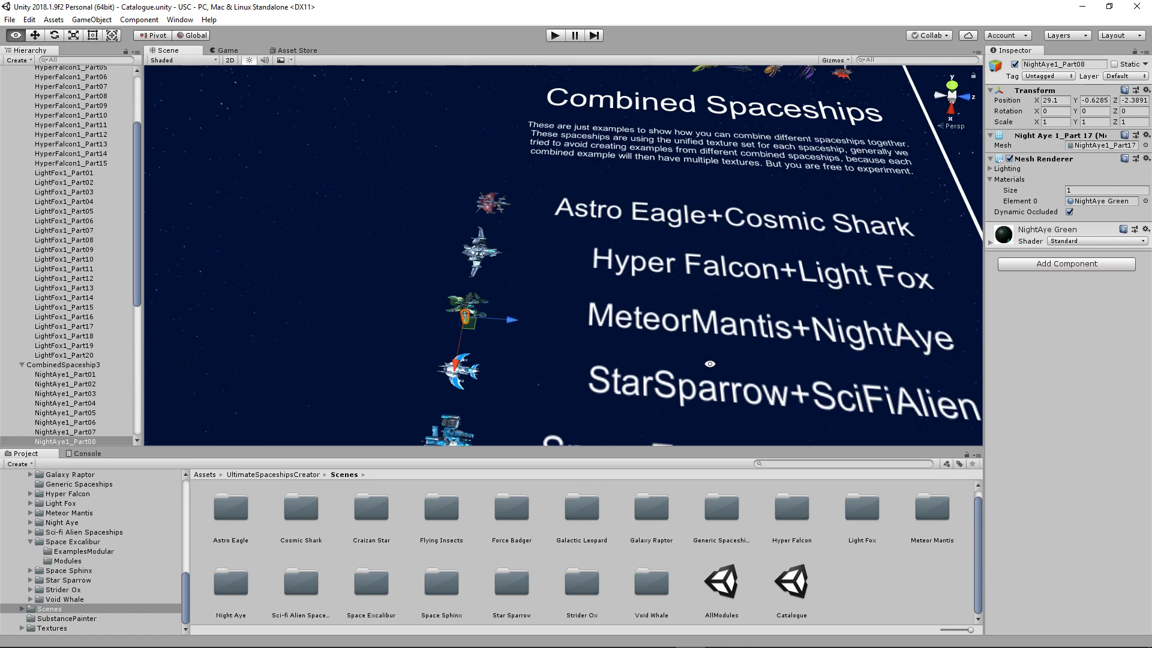
Open the AllModules scene and frame the GalacticLeopard thruster in its Kitbash area
left_click_drag(485, 305, 400, 286, "alt")
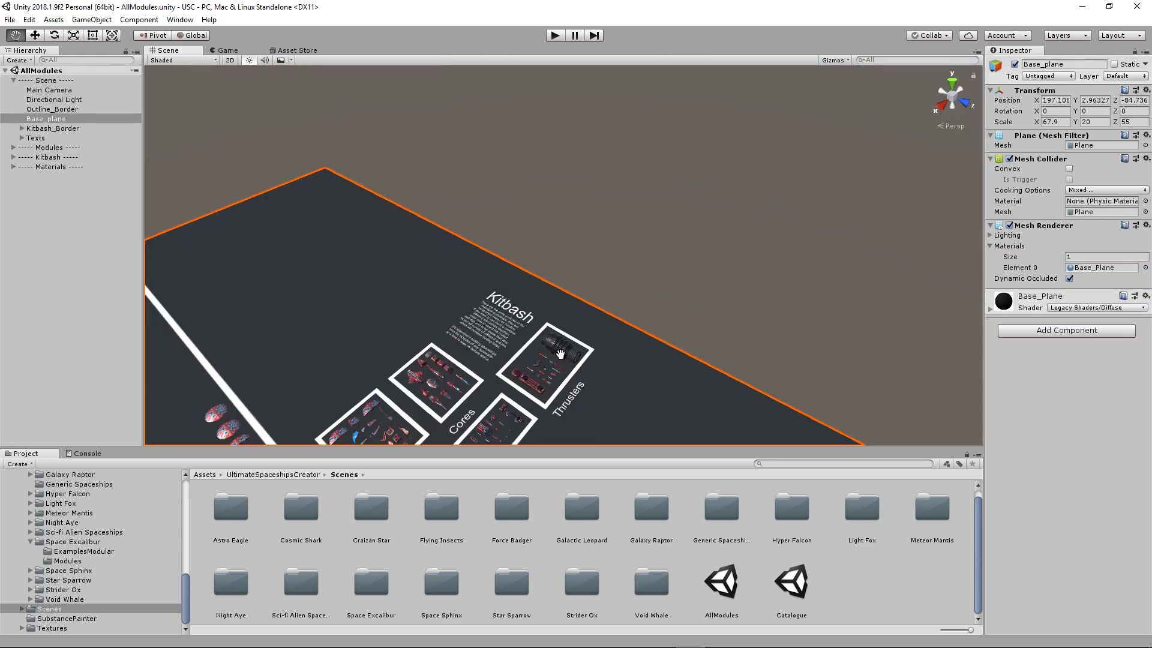
left_click(560, 353)
key("f")
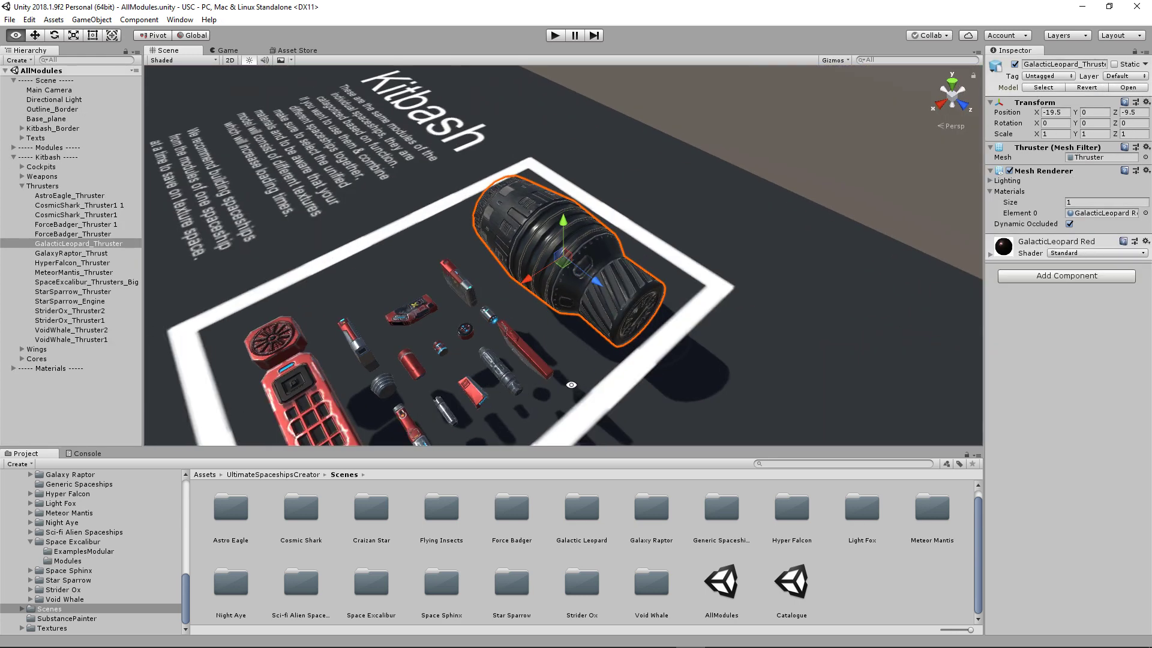
Examine the Kitbash groups of thrusters, cores, weapons, cockpits and wings up close, and finish with an overview of the whole area
middle_click_drag(458, 291, 570, 301, "alt")
right_click_drag(570, 301, 548, 314, "alt")
middle_click_drag(415, 332, 583, 291, "alt")
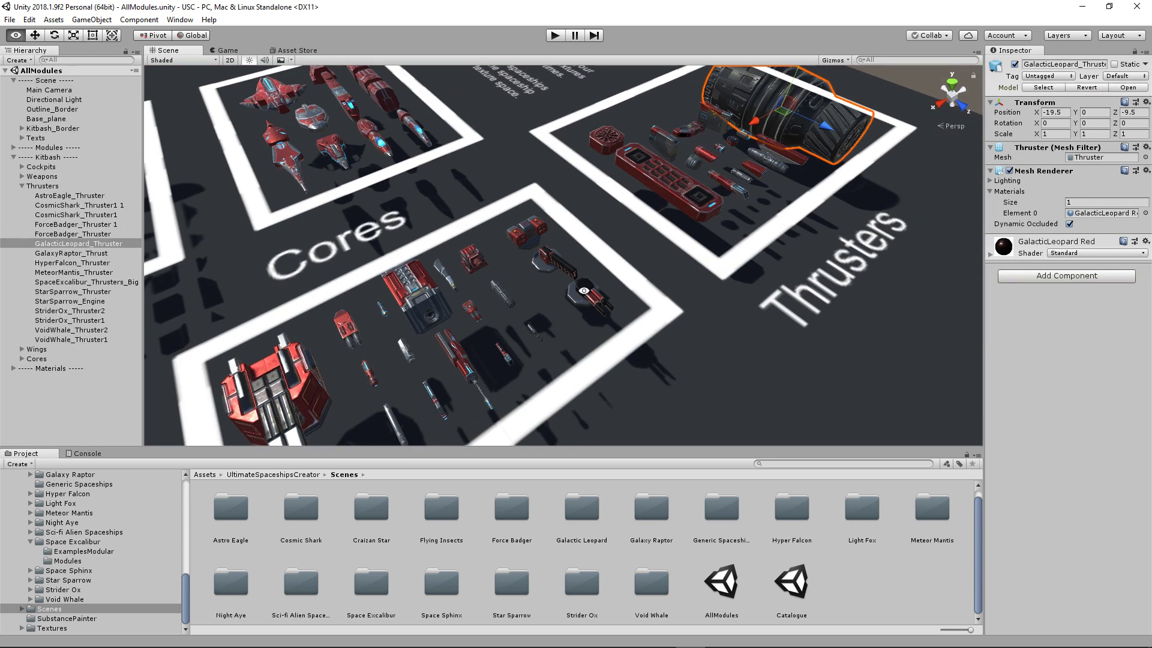
right_click_drag(583, 291, 555, 297, "alt")
middle_click_drag(407, 324, 512, 281, "alt")
right_click_drag(511, 281, 774, 306, "alt")
left_click_drag(679, 316, 658, 285, "alt")
right_click_drag(583, 308, 509, 312, "alt")
middle_click_drag(414, 327, 666, 260, "alt")
right_click_drag(665, 260, 602, 236, "alt")
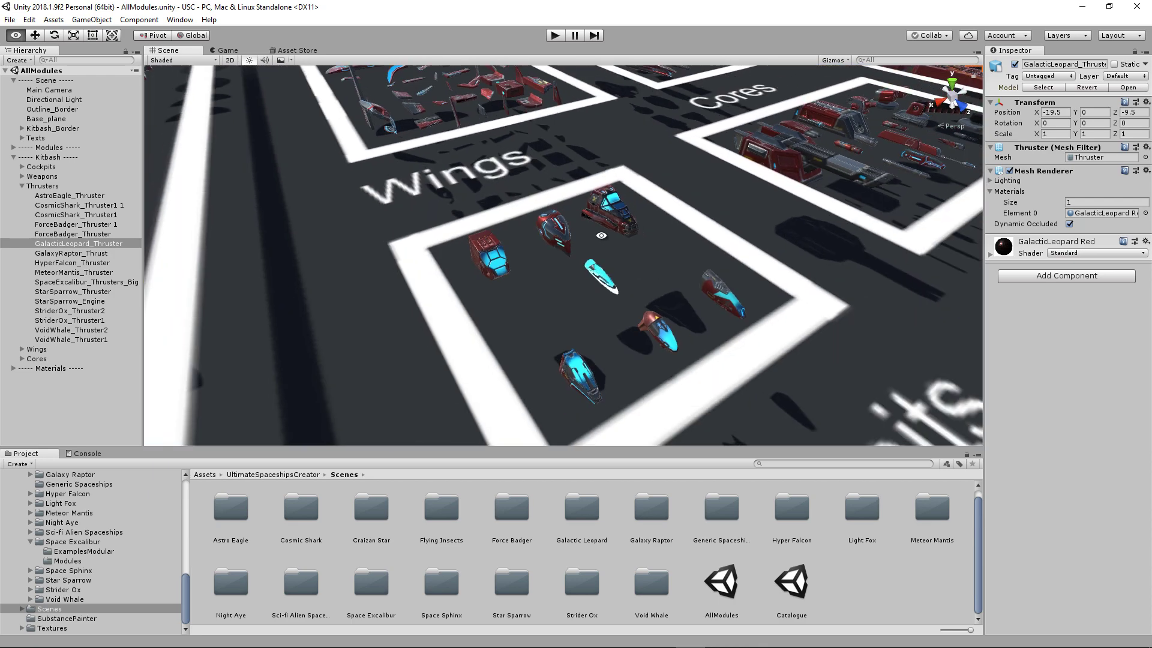
middle_click_drag(591, 210, 652, 388, "alt")
right_click_drag(570, 233, 780, 254, "alt")
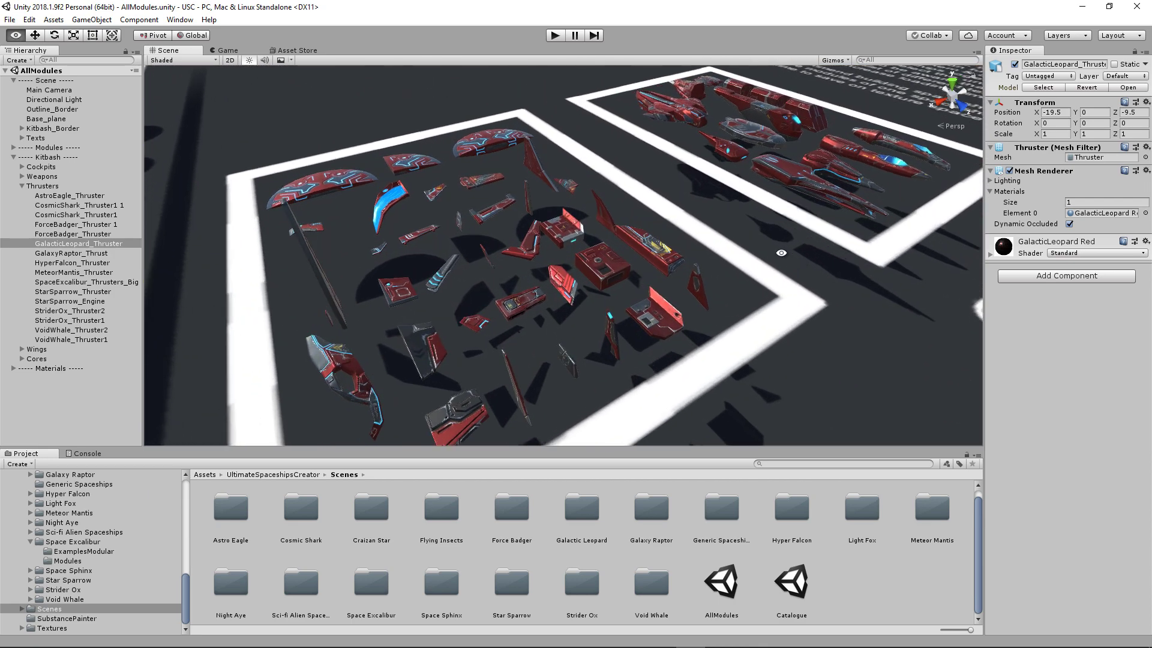
middle_click_drag(779, 254, 432, 390, "alt")
right_click_drag(432, 391, 742, 267, "alt")
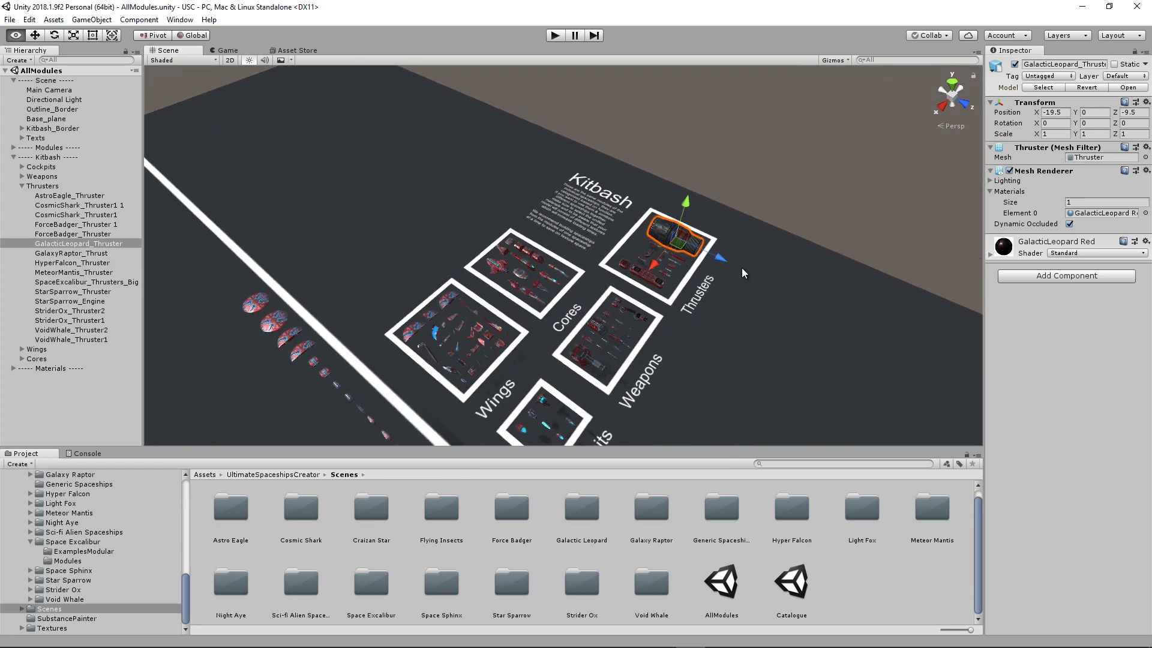
left_click(783, 183)
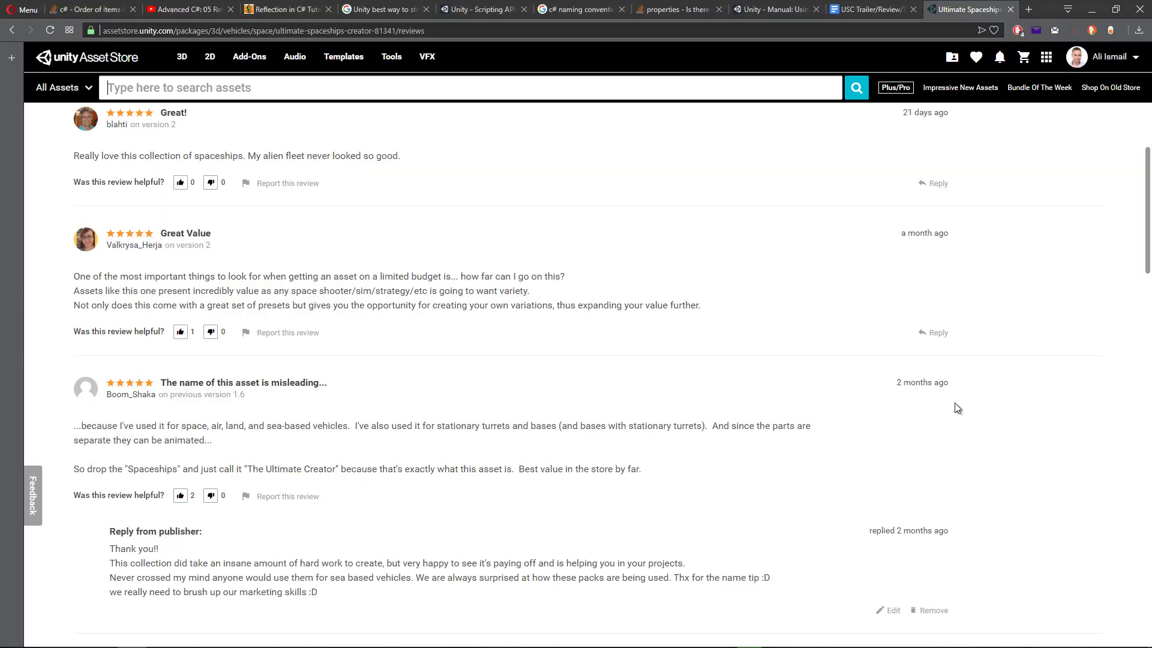
Read through all three pages of user reviews for Ultimate Spaceships Creator on the Unity Asset Store in the browser
scroll(954, 409, "up", 10)
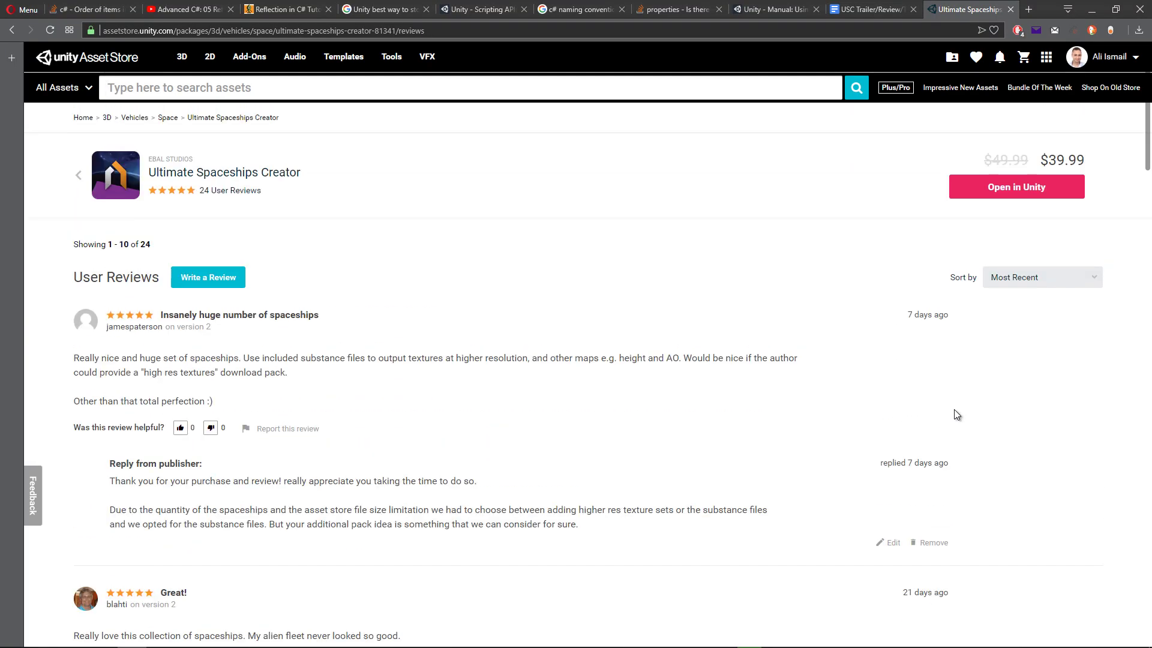
scroll(954, 409, "down", 1)
scroll(952, 409, "down", 2)
scroll(950, 411, "down", 6)
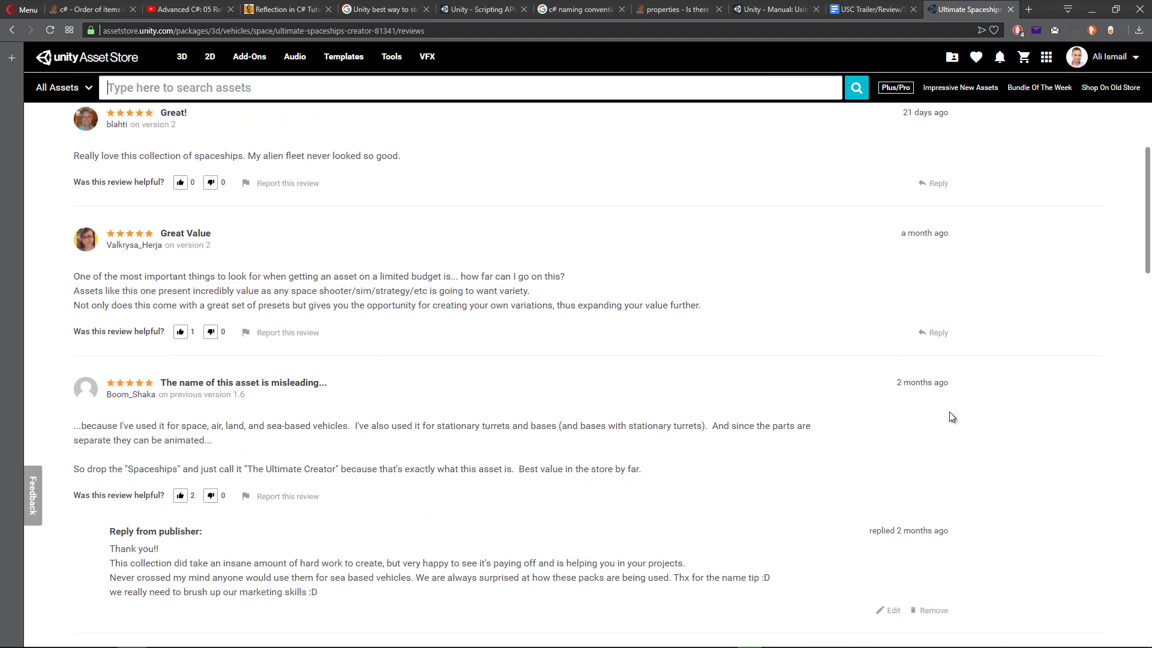
scroll(947, 412, "down", 10)
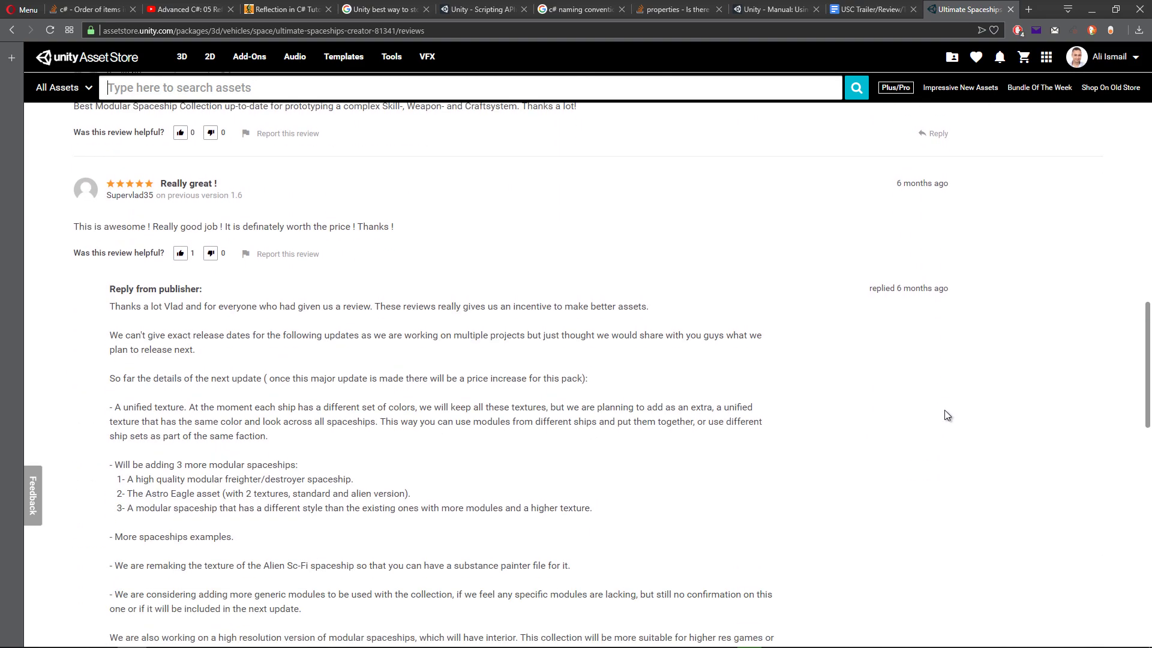
scroll(943, 414, "down", 9)
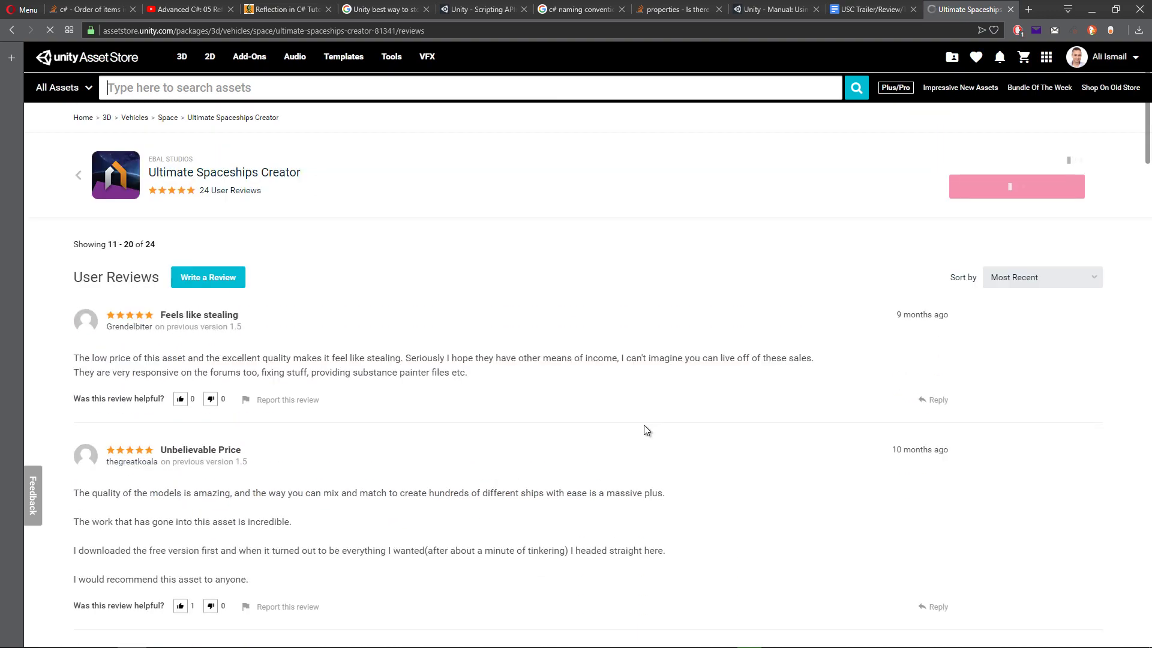
scroll(644, 424, "down", 12)
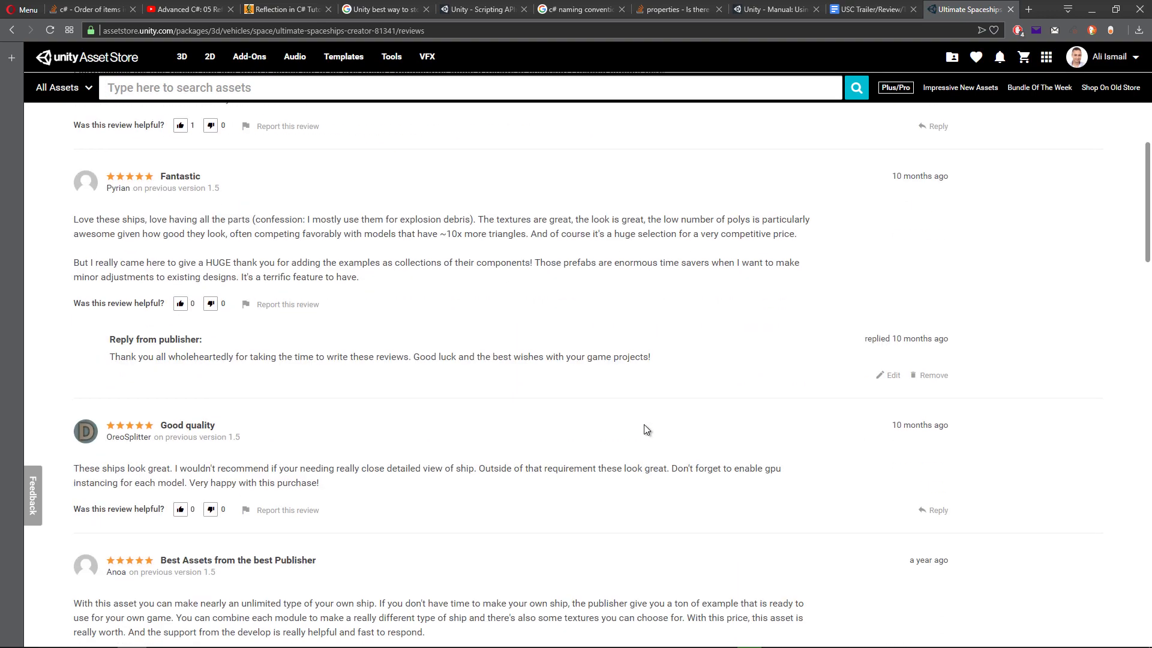
scroll(643, 426, "down", 10)
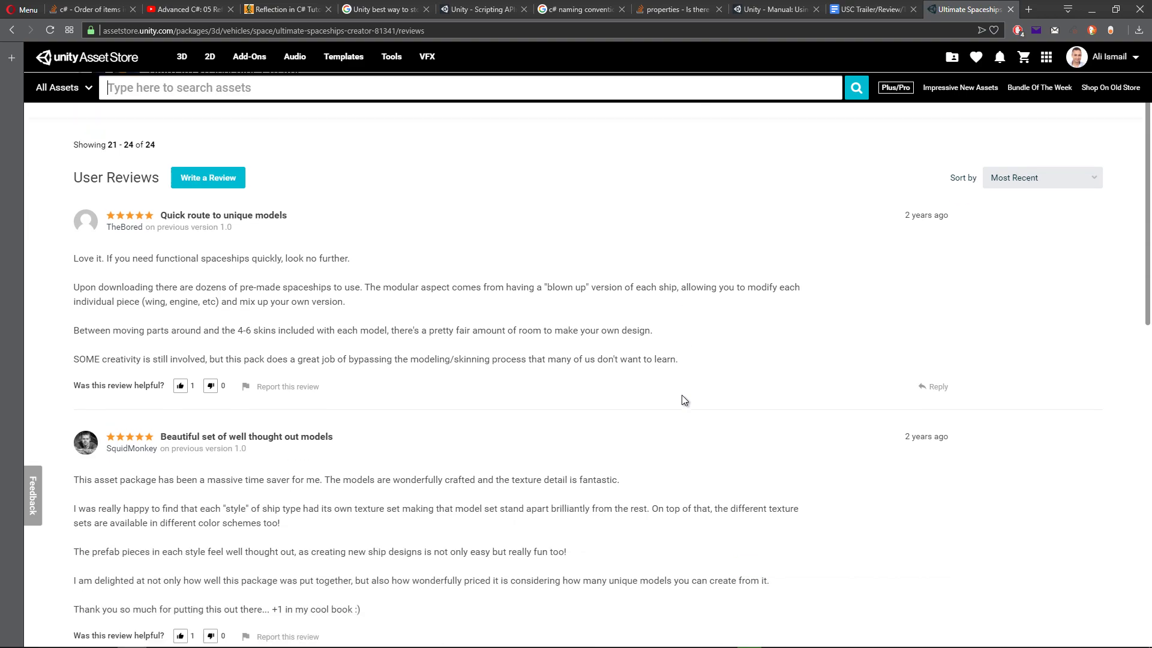
scroll(682, 395, "down", 10)
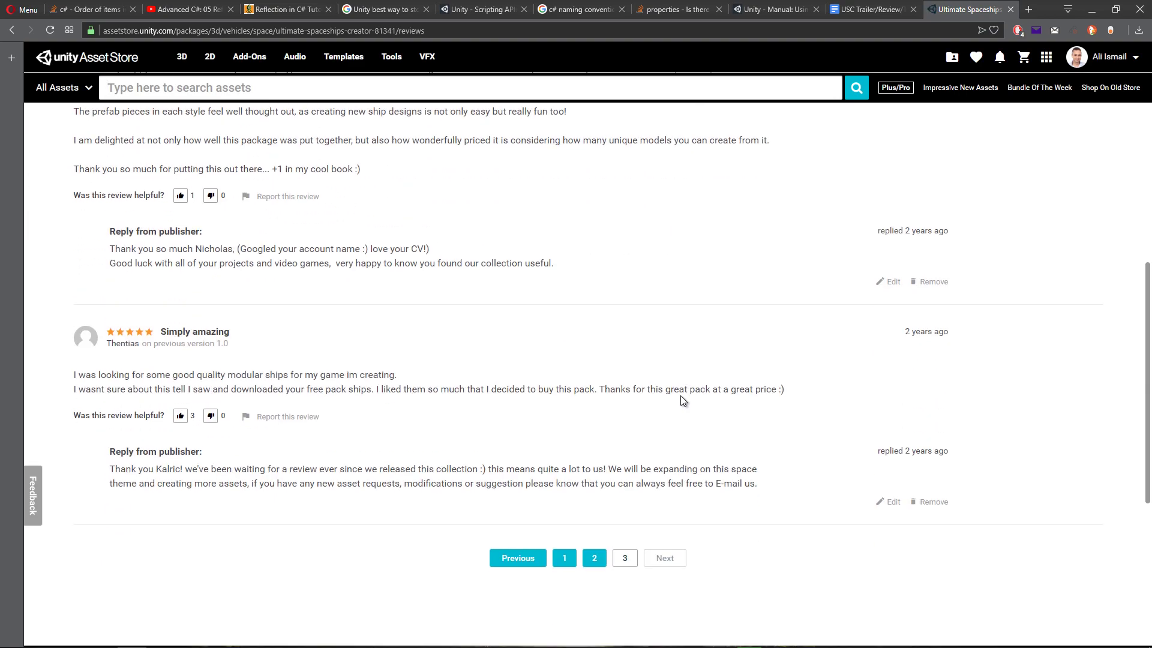